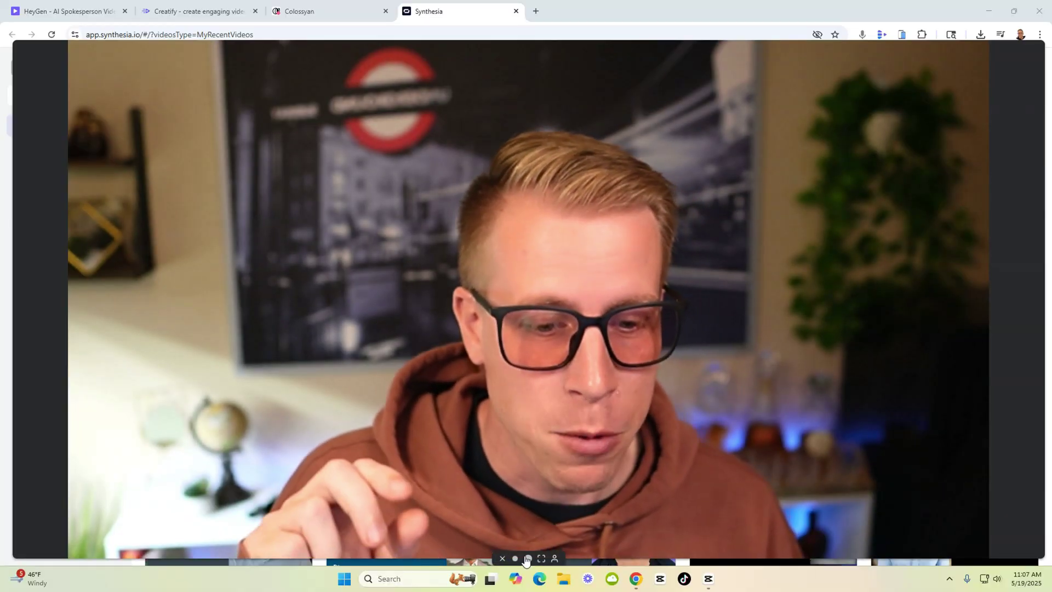
Check the upgrade plans with monthly instead of yearly prices, then close the comparison
left_click(529, 560)
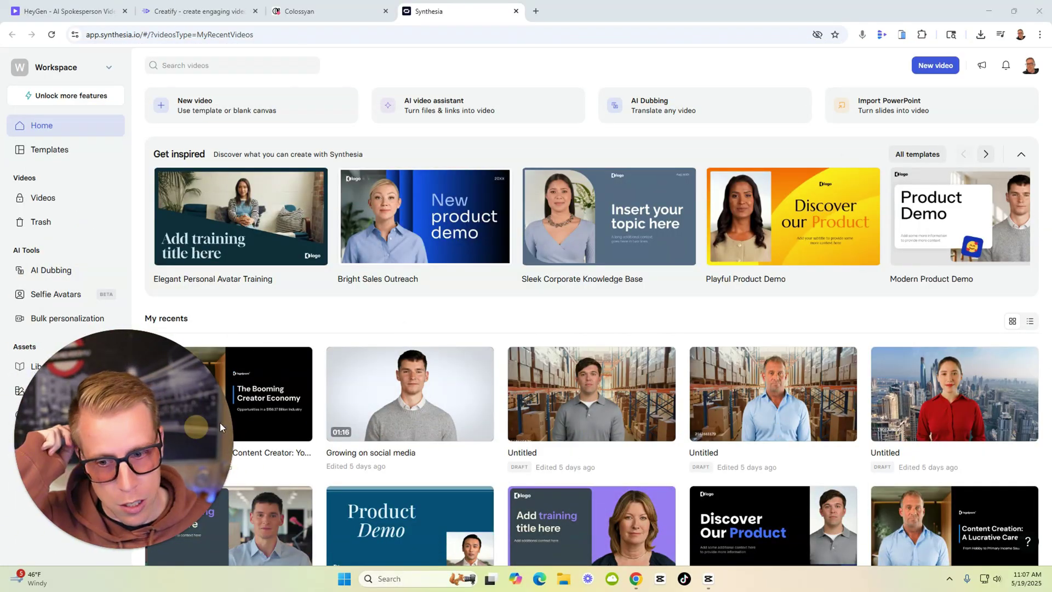
left_click_drag(192, 430, 918, 195)
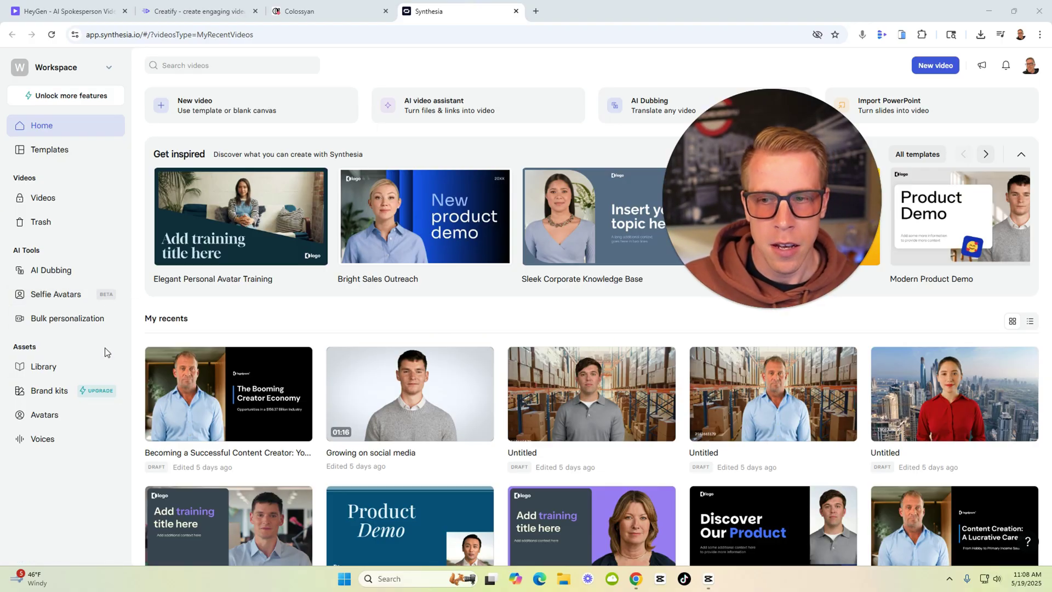
left_click(71, 96)
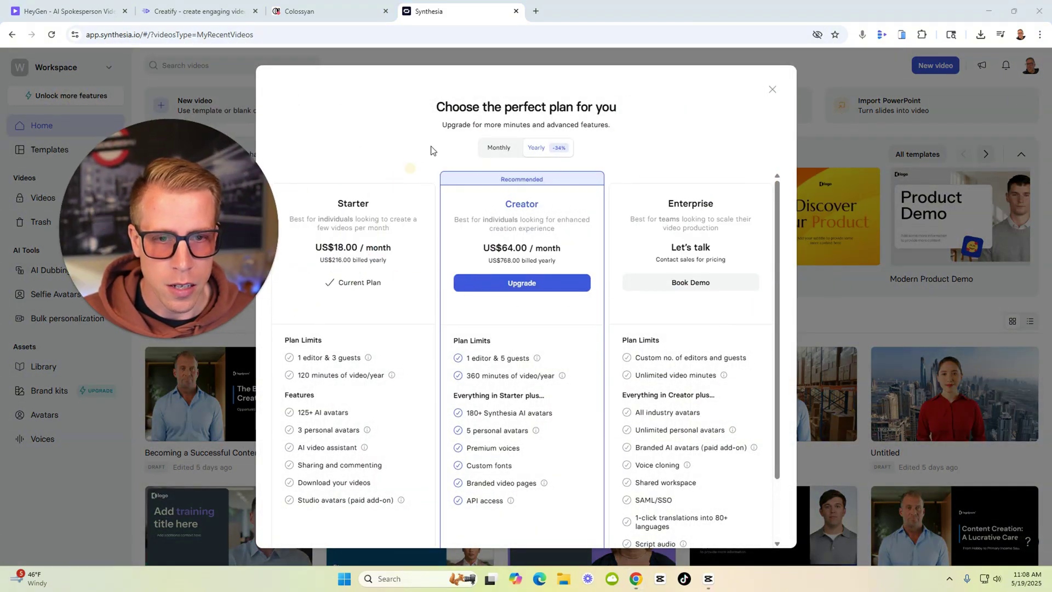
left_click(495, 147)
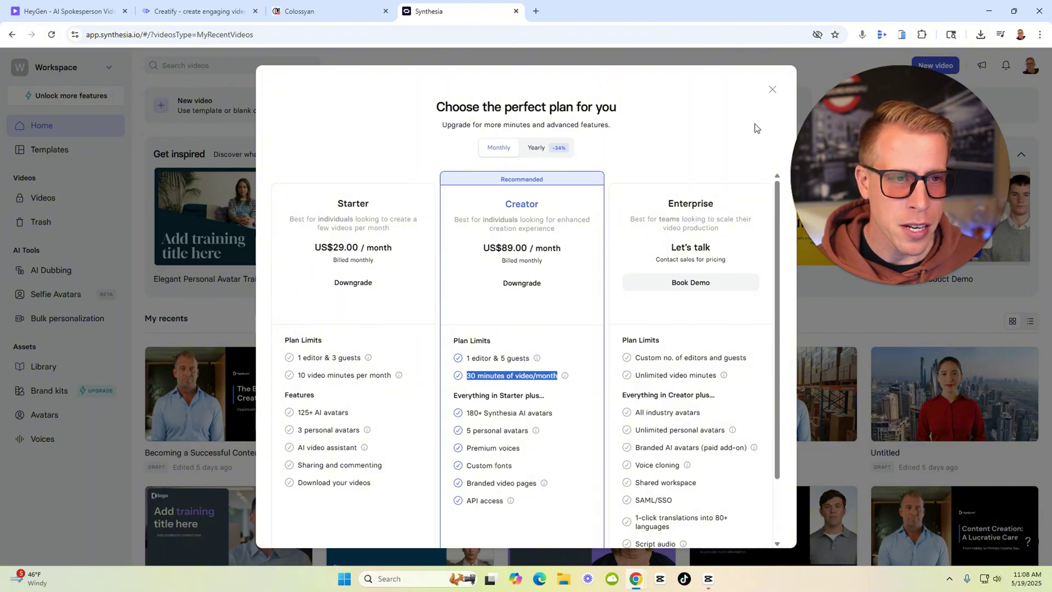
left_click(773, 90)
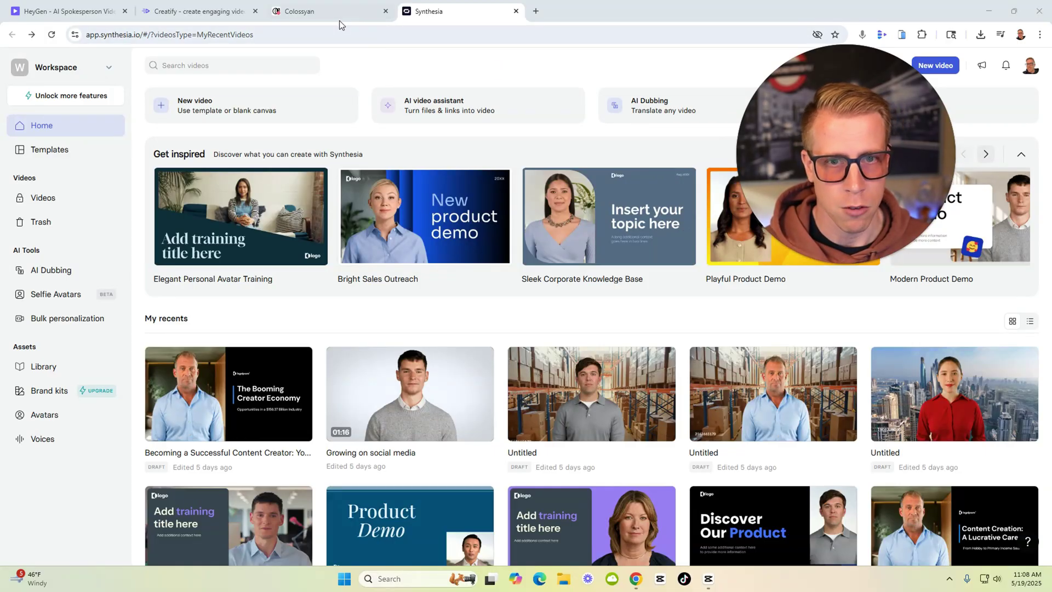
Open the support chat from the help options, then close it
left_click(1026, 541)
left_click_drag(858, 203, 783, 222)
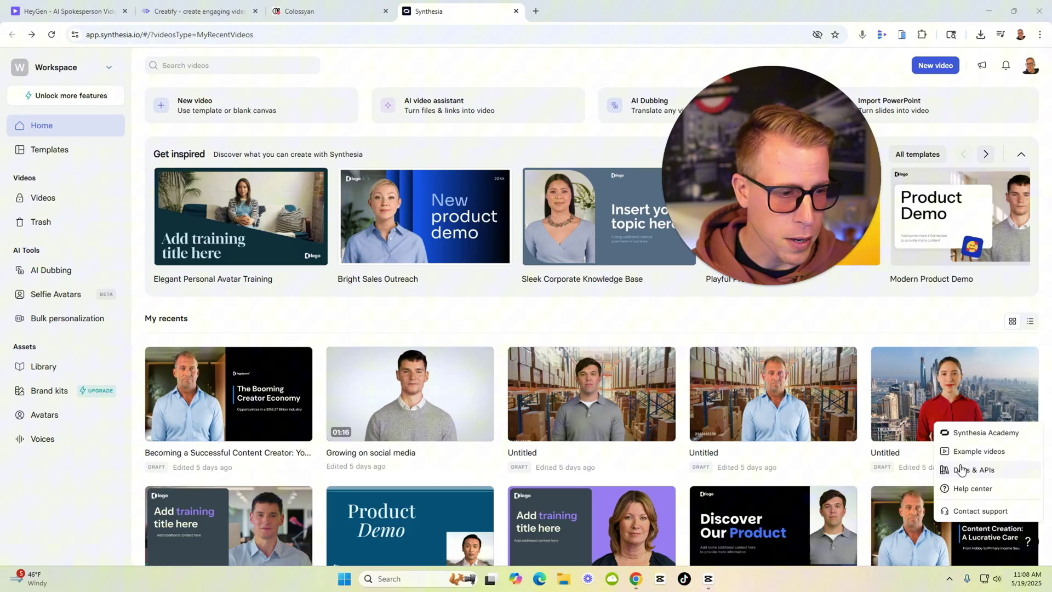
left_click(1028, 545)
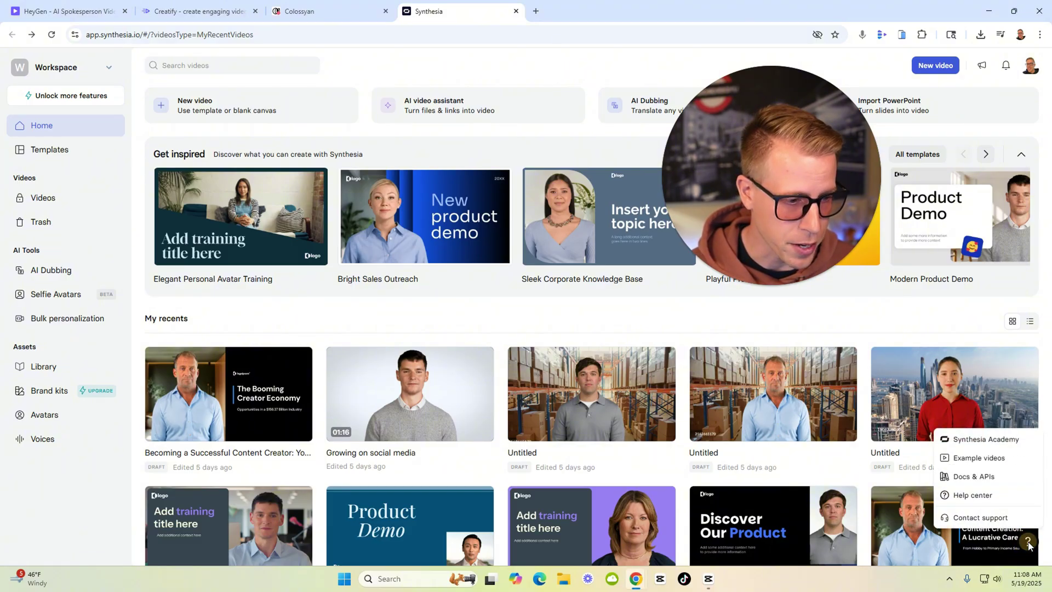
left_click(998, 518)
left_click_drag(831, 222, 695, 239)
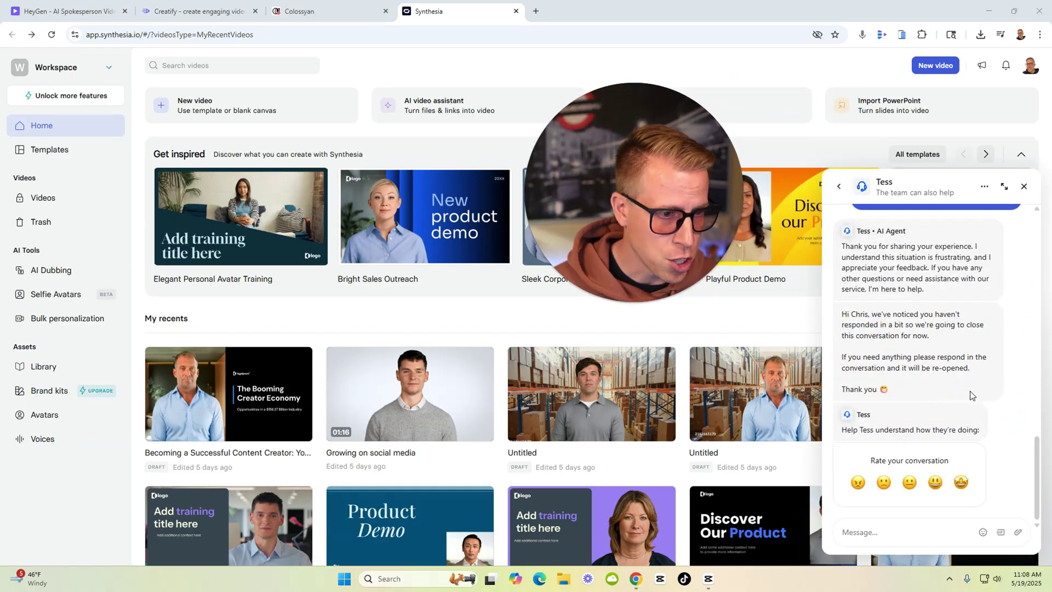
scroll(970, 395, "up", 5)
scroll(970, 395, "up", 5)
scroll(966, 394, "up", 5)
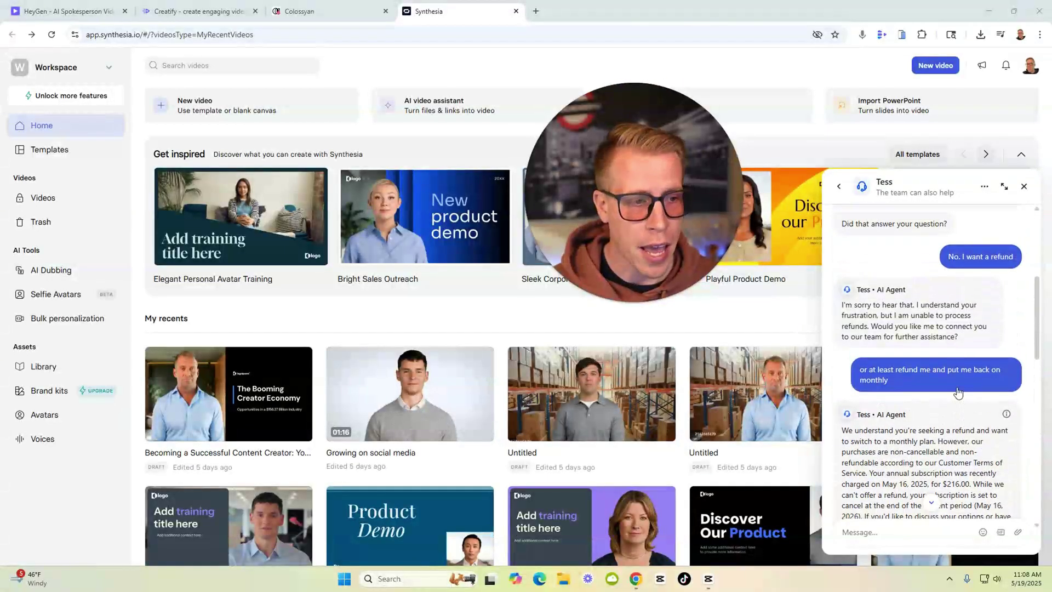
scroll(958, 393, "up", 5)
scroll(958, 393, "up", 1)
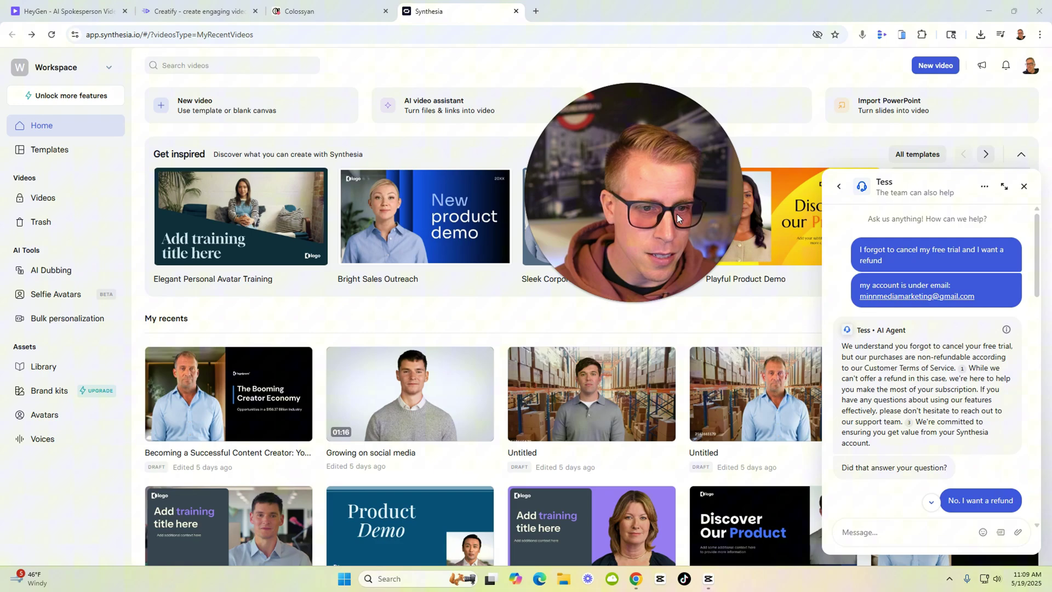
left_click_drag(678, 217, 639, 243)
scroll(935, 327, "down", 3)
scroll(937, 354, "down", 3)
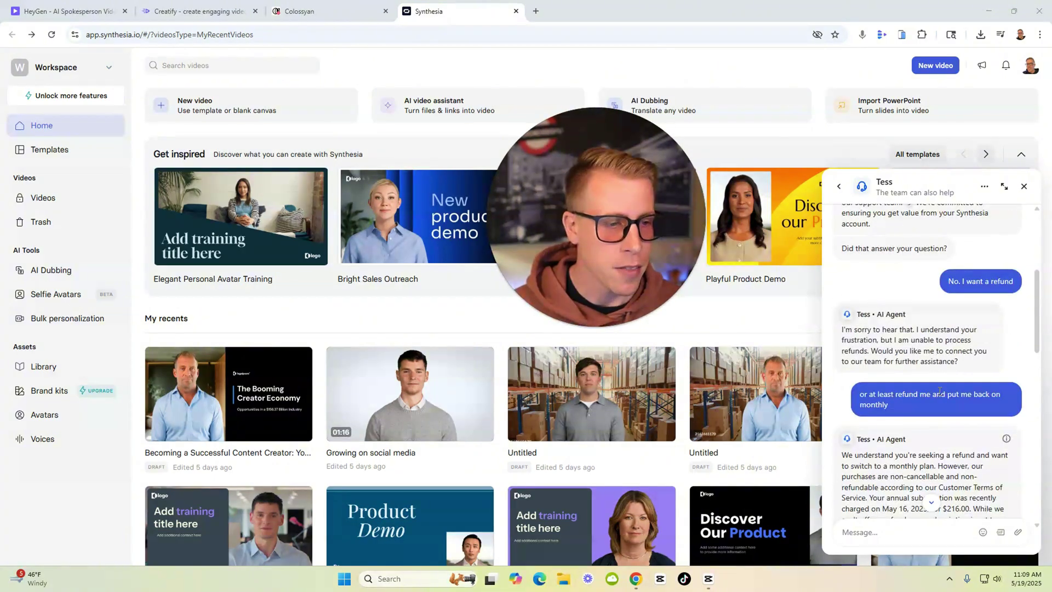
scroll(939, 386, "down", 3)
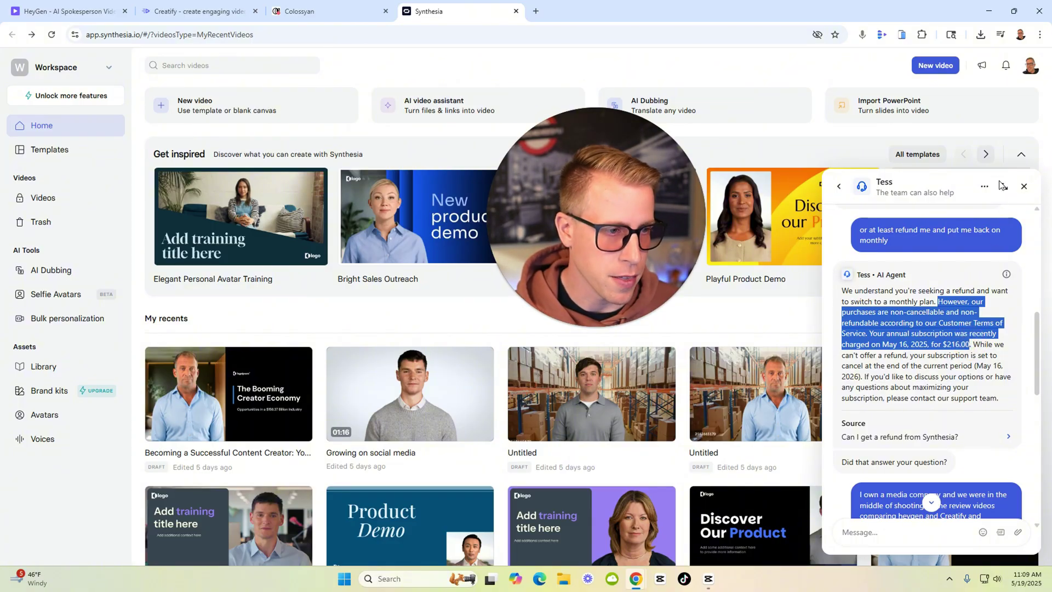
left_click(964, 177)
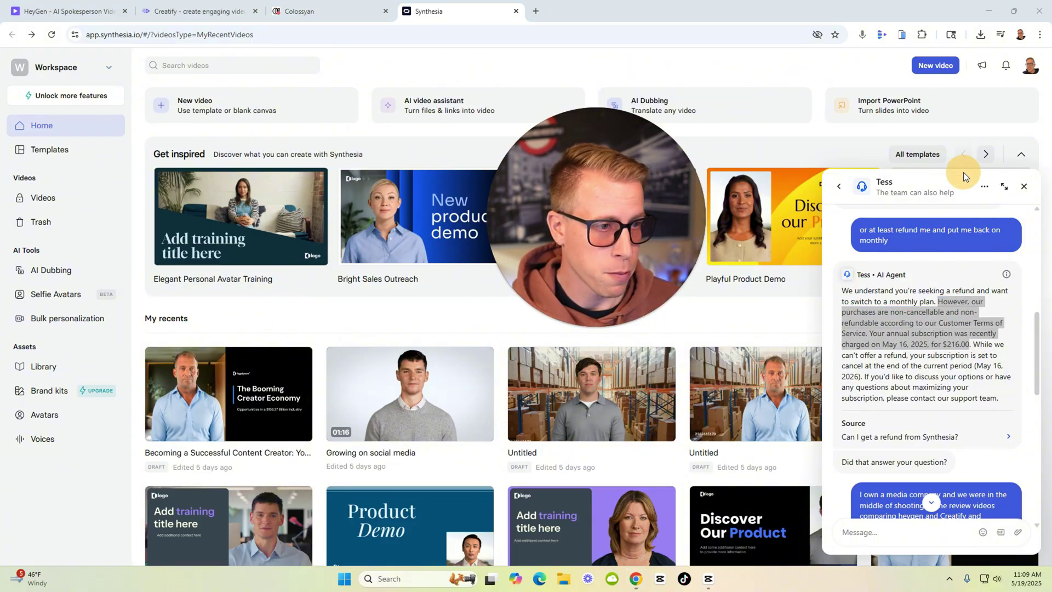
left_click(1024, 188)
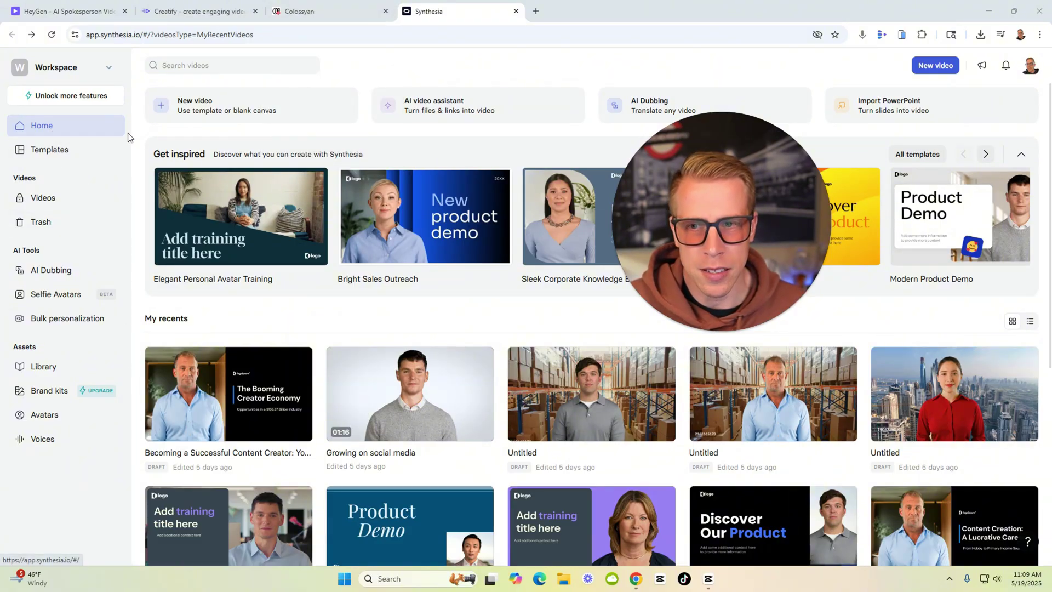
Review HeyGen's plan pricing comparison, then close it
left_click(88, 12)
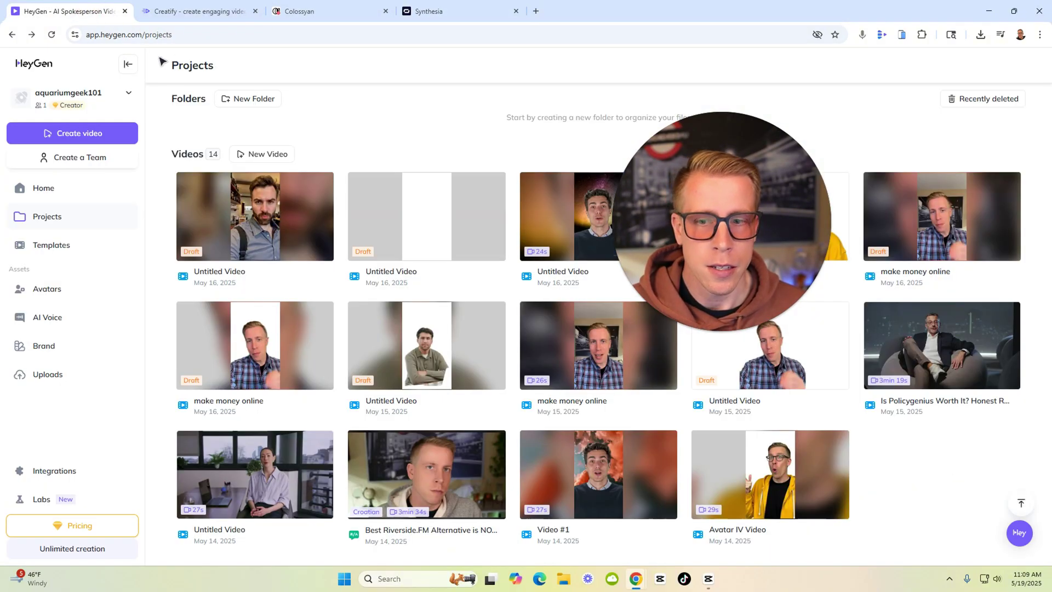
left_click(103, 530)
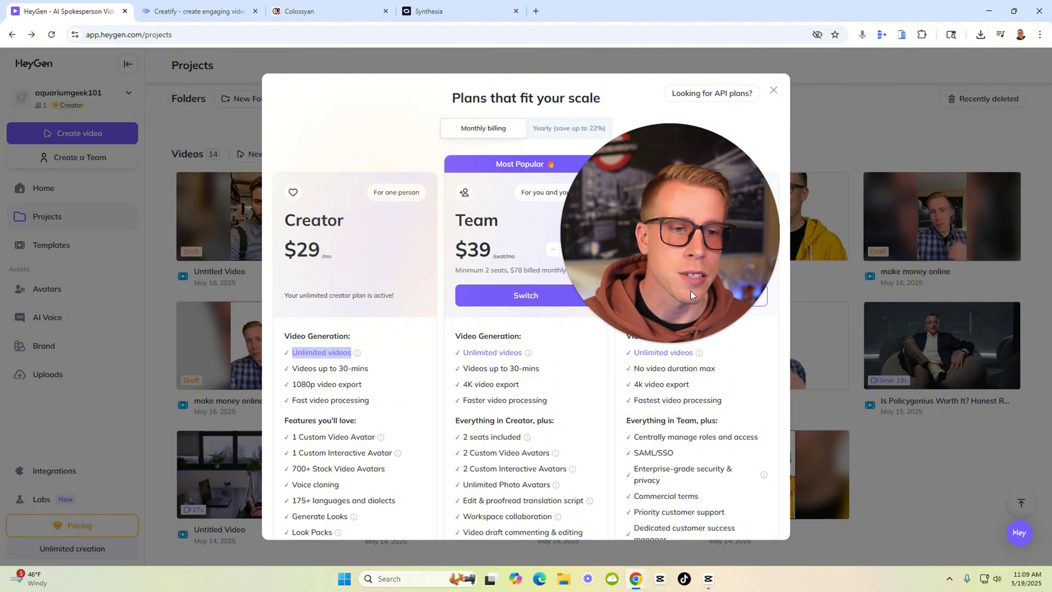
mouse_move(670, 232)
left_click(680, 343)
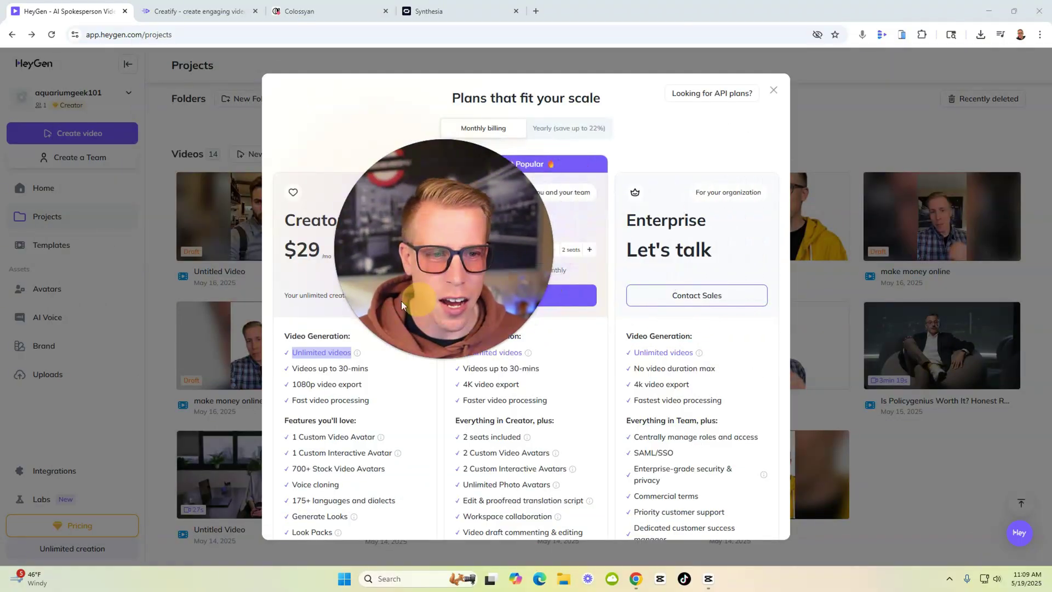
left_click(773, 90)
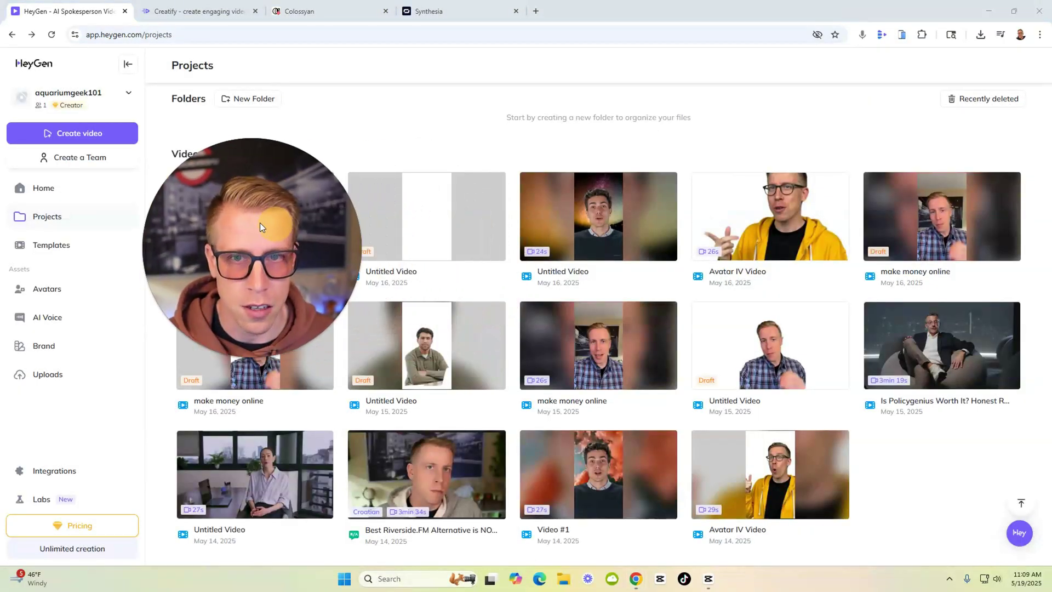
Check Colossyan's plan pricing, highlighting the Business plan's unlimited minutes, then close it
left_click(334, 11)
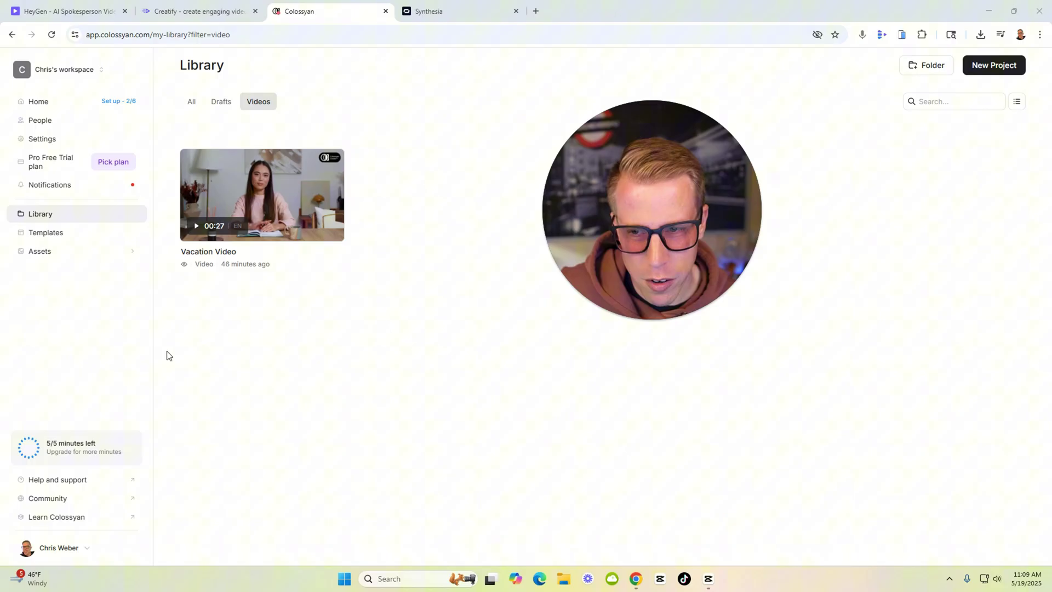
left_click(114, 168)
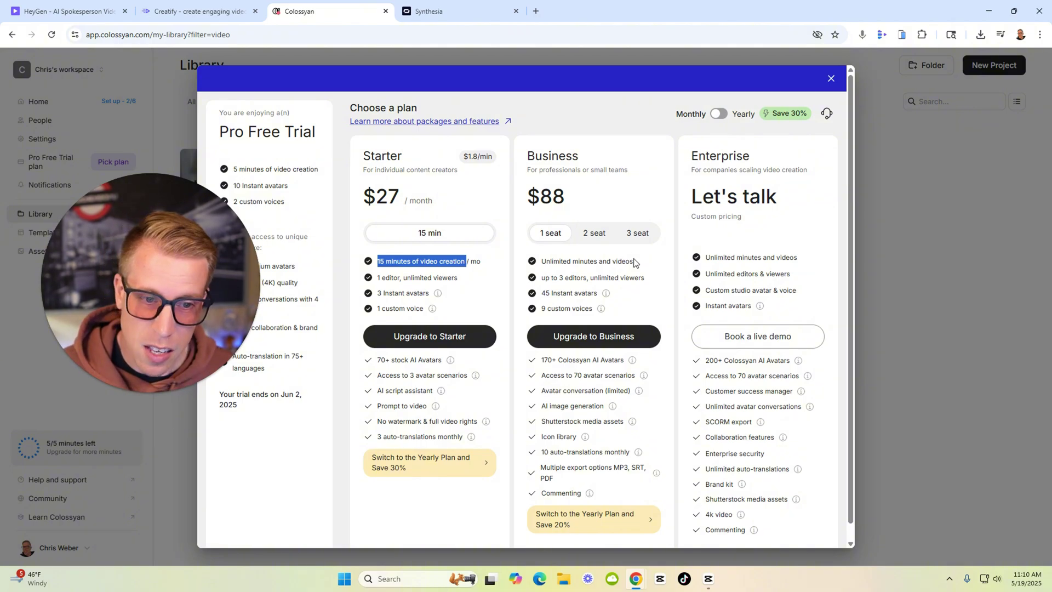
left_click_drag(634, 260, 543, 261)
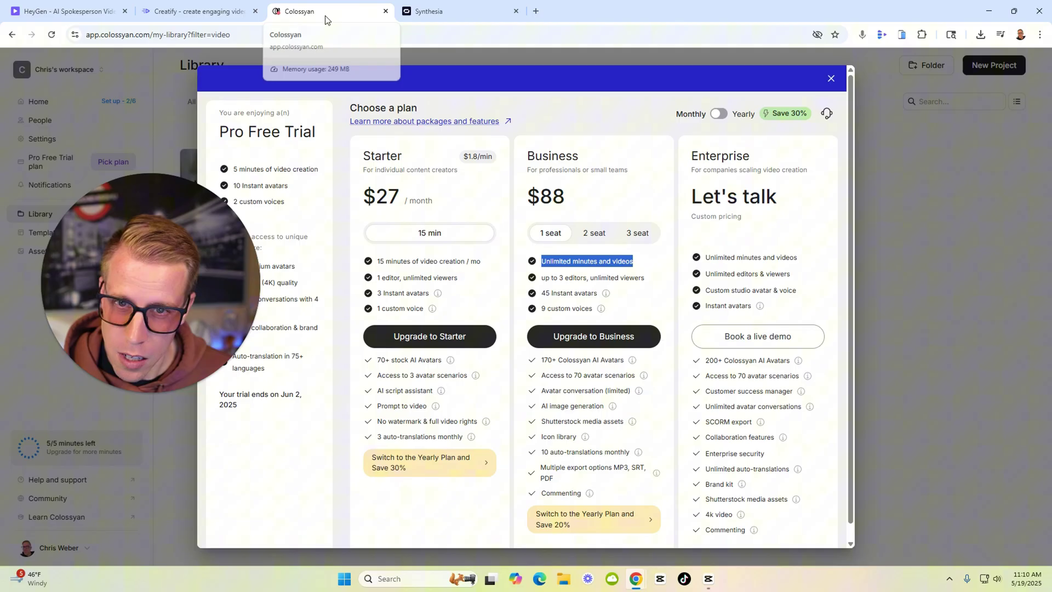
left_click(831, 79)
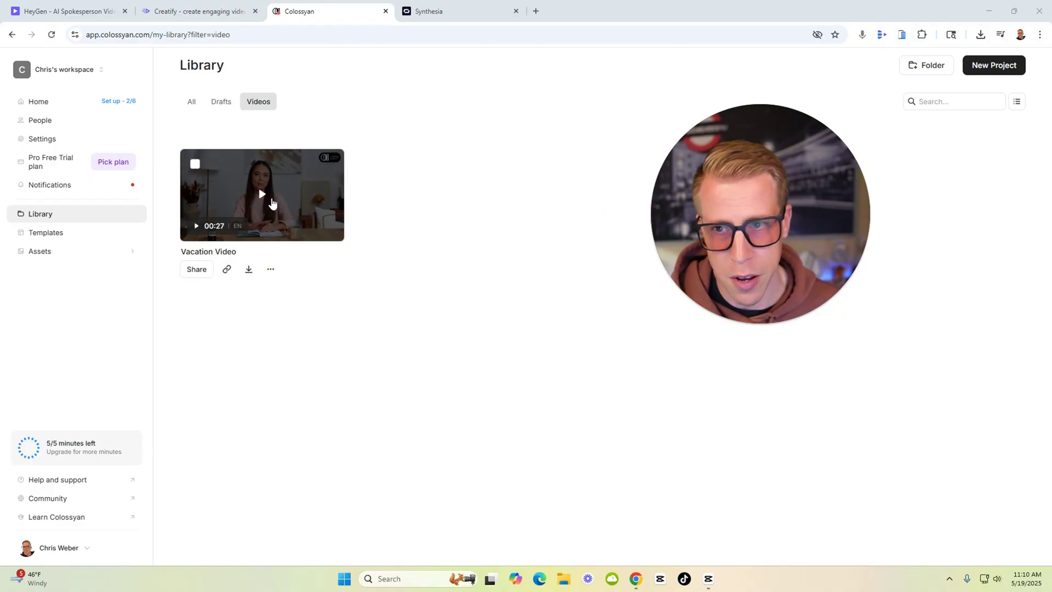
Play the Vacation Video with captions, then close the Colossyan tab
left_click(272, 206)
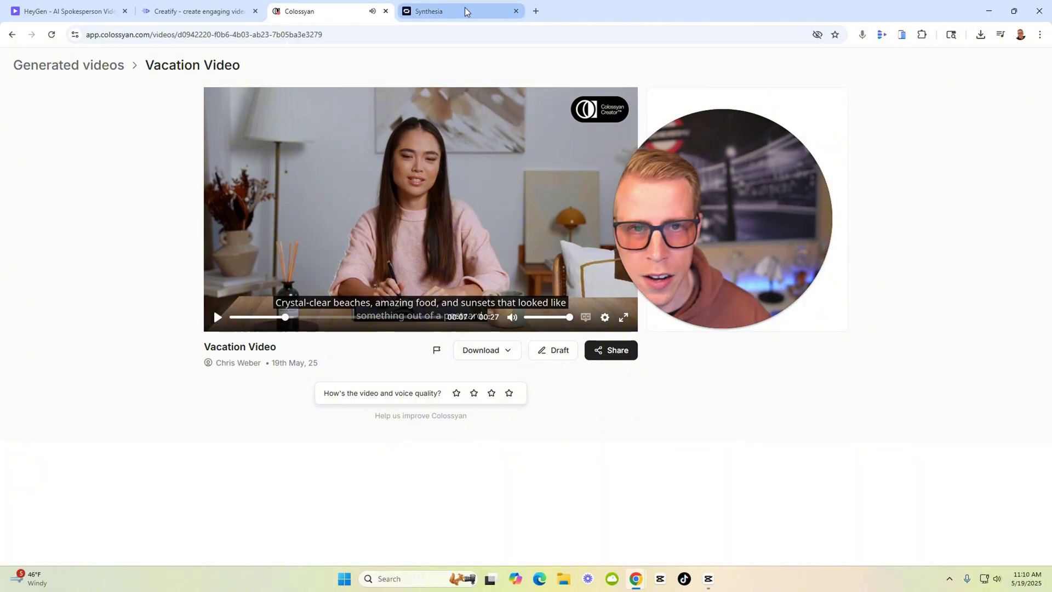
left_click(384, 12)
Close the Synthesia tab, leaving Creatify's home page active
left_click(384, 12)
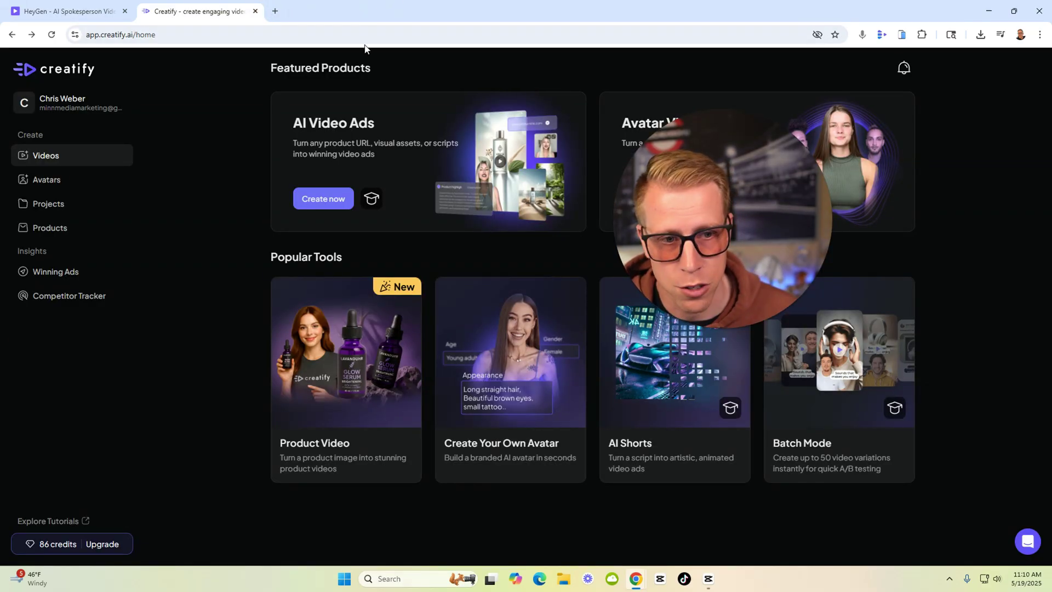
mouse_move(724, 220)
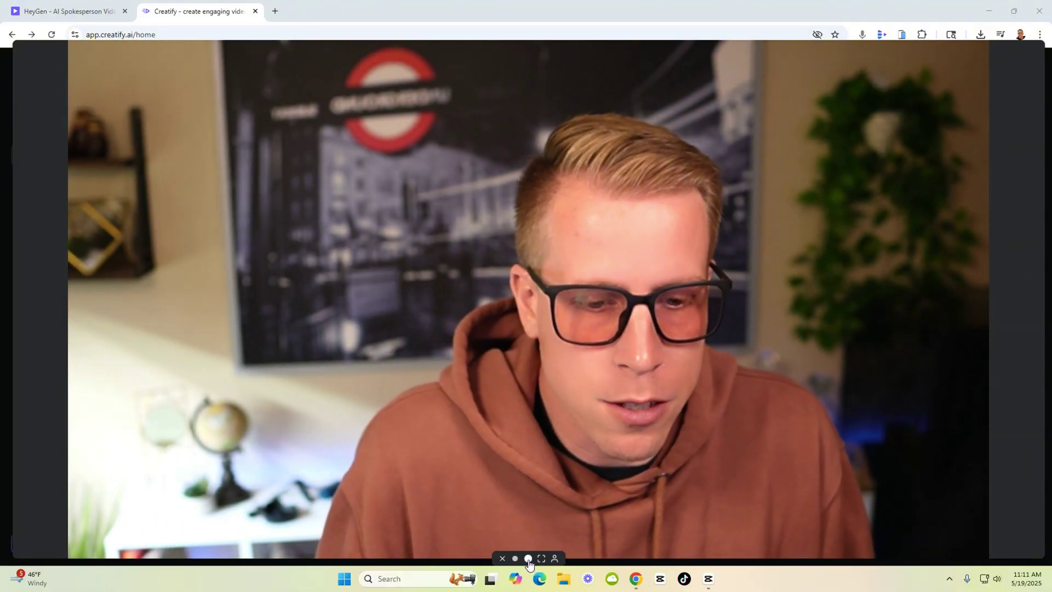
Look over Creatify's My Projects list and return to the home page
left_click(528, 560)
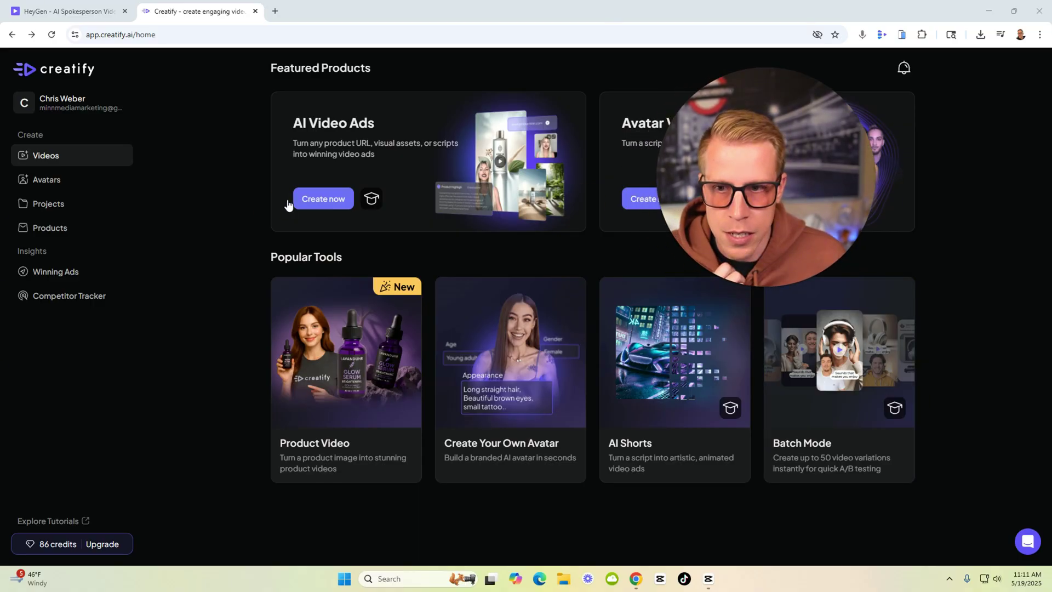
left_click(66, 204)
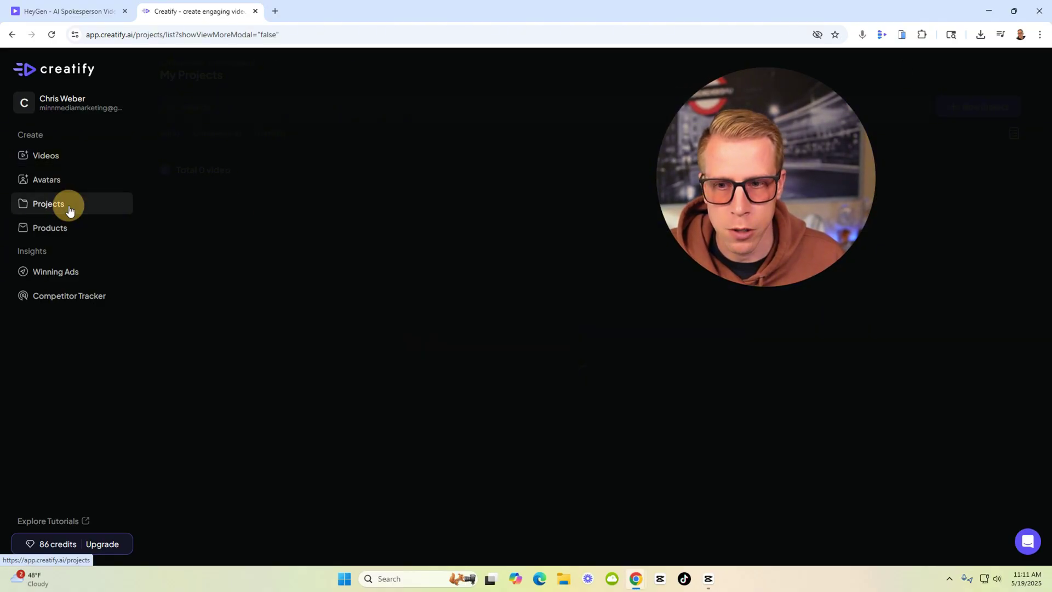
mouse_move(661, 175)
left_mouse_down()
mouse_move(449, 187)
mouse_move(448, 205)
mouse_move(802, 165)
mouse_move(421, 183)
left_mouse_up()
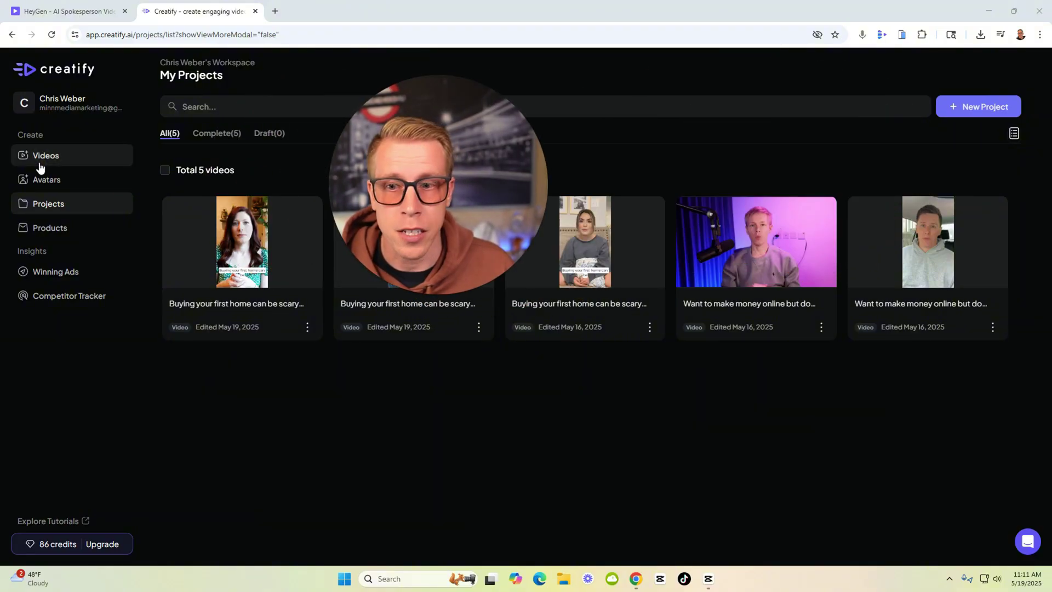
left_click(47, 157)
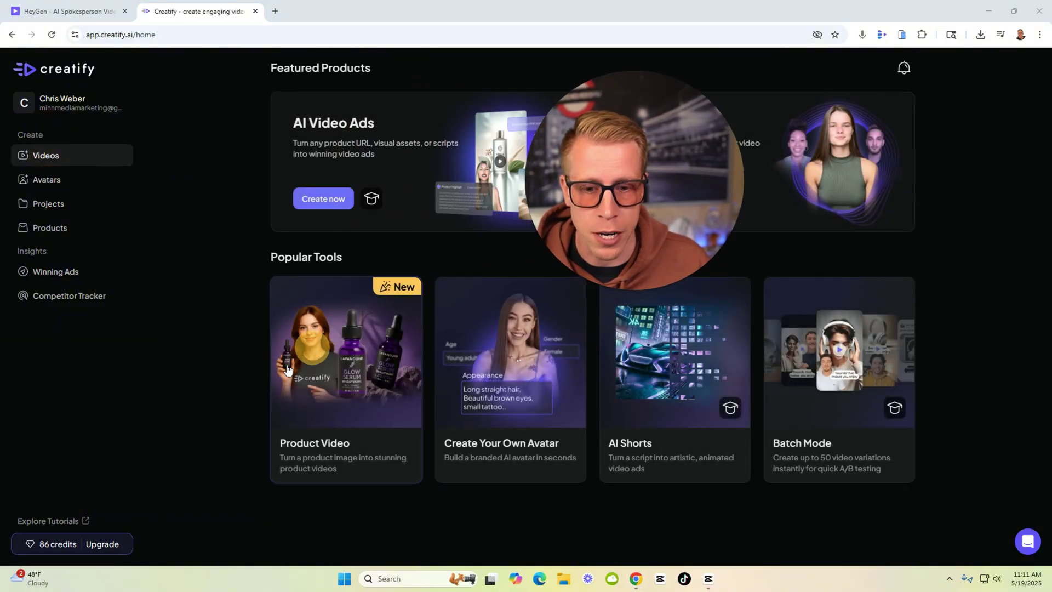
Preview the Degree deodorant waterfall video in the product video tool, then return home
left_click(339, 366)
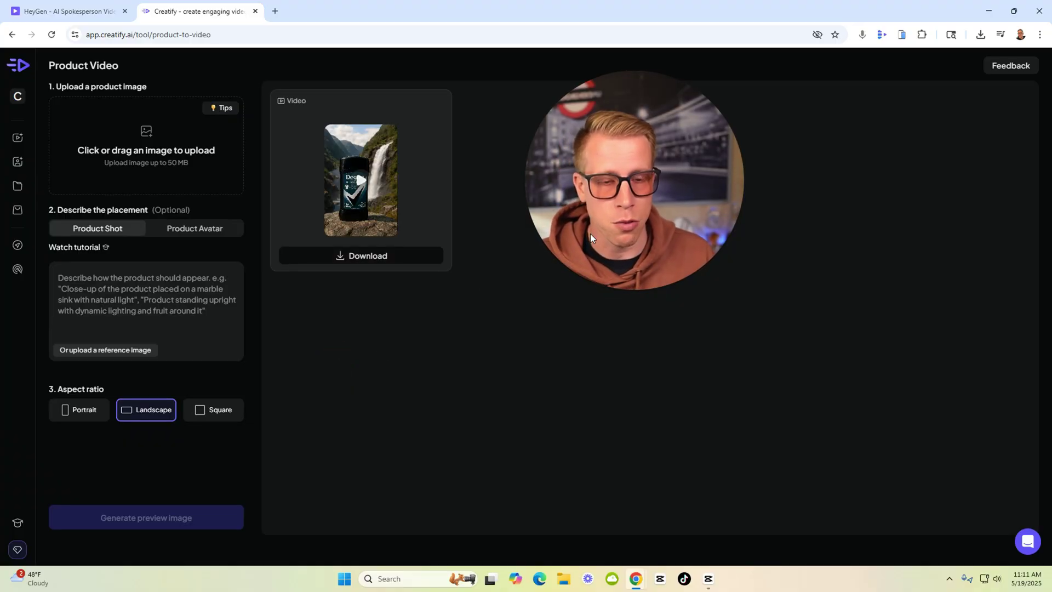
left_click_drag(590, 234, 563, 251)
left_click(419, 104)
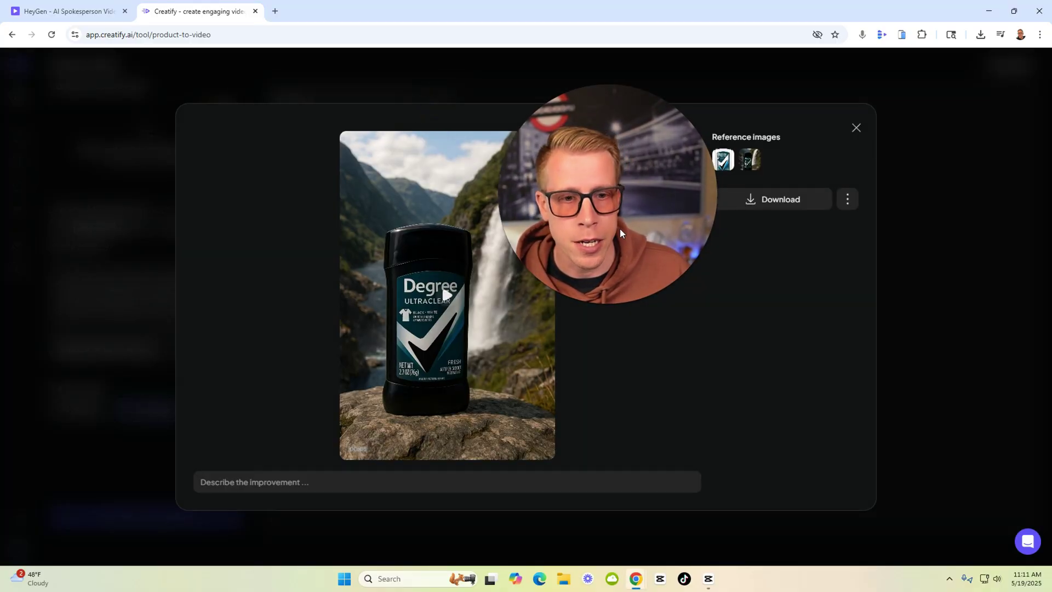
left_click_drag(620, 229, 672, 272)
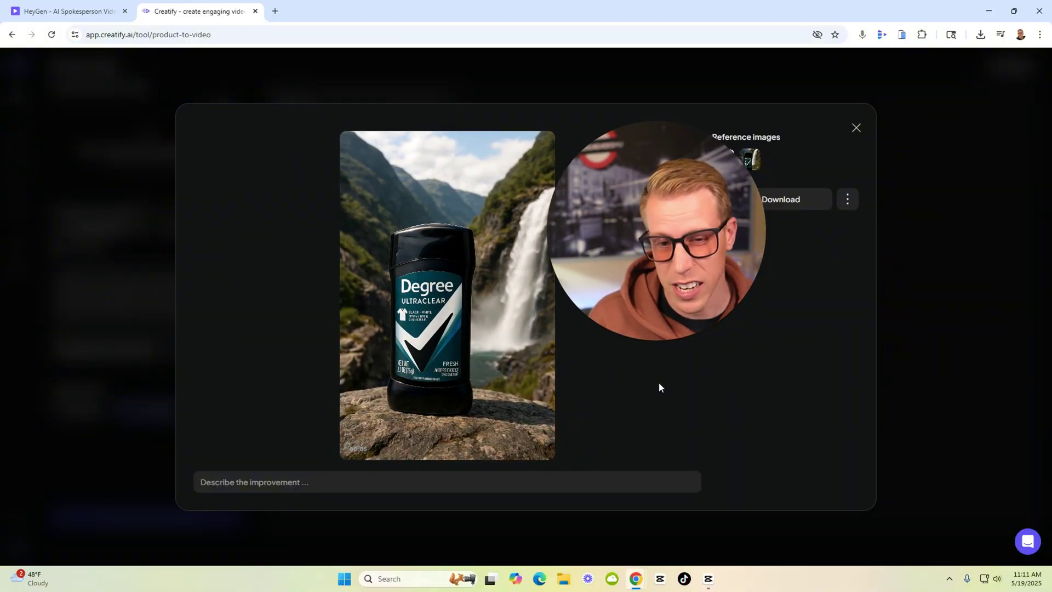
left_click(857, 130)
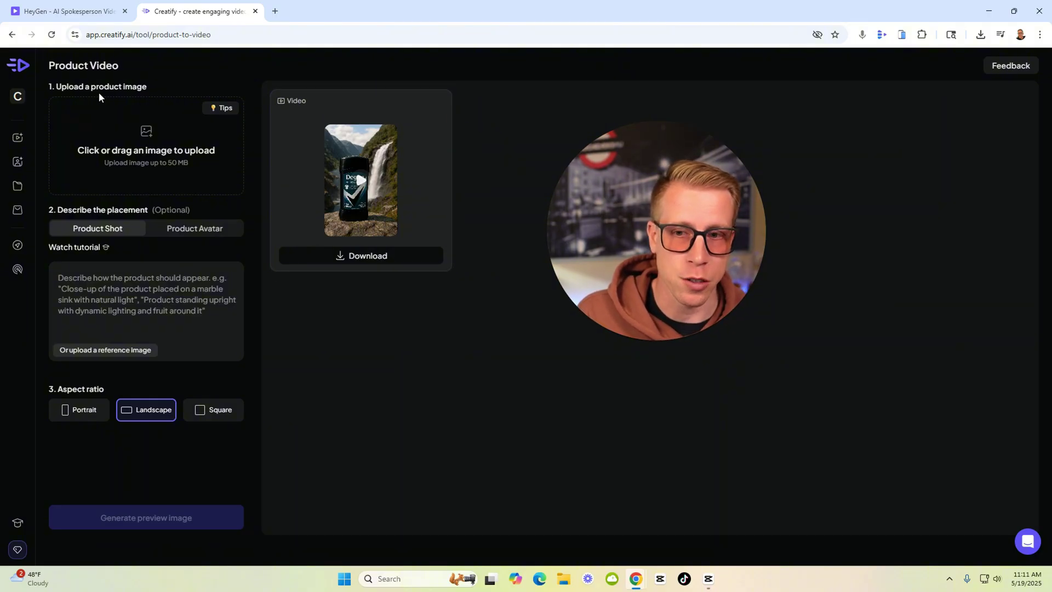
left_click(18, 69)
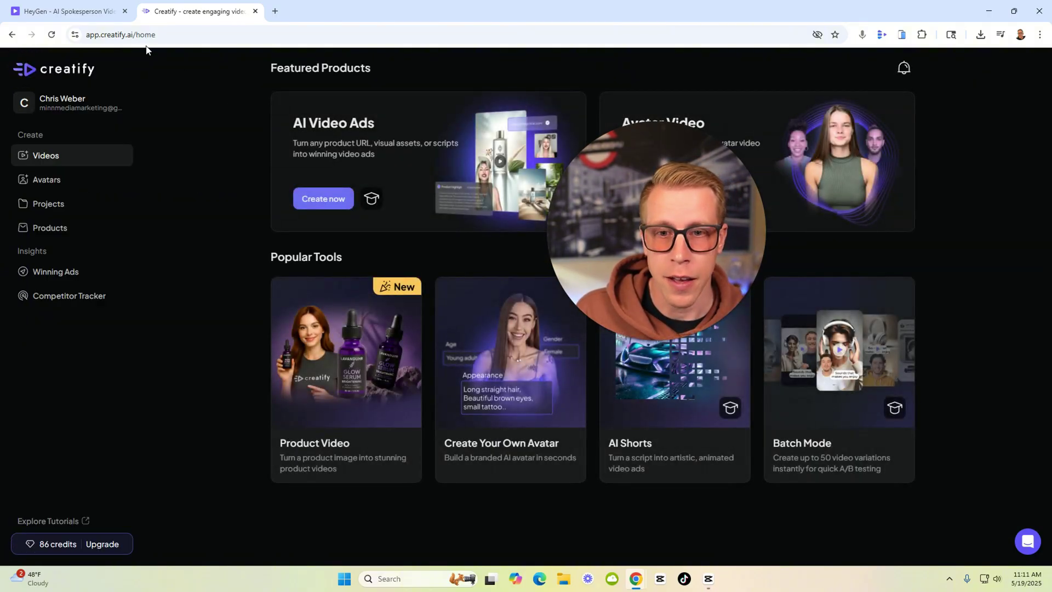
left_click(70, 16)
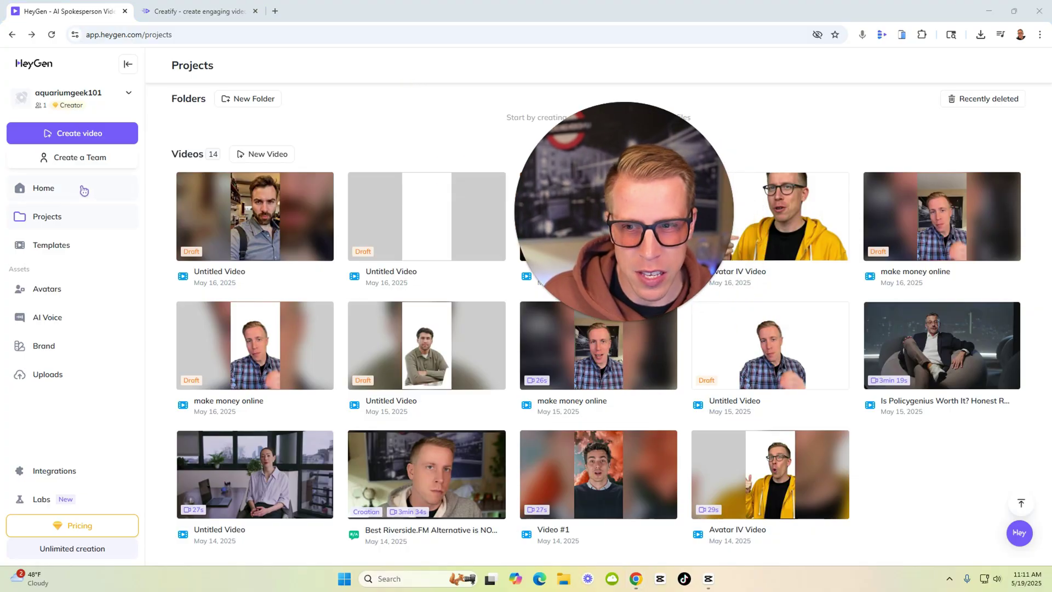
left_click(49, 189)
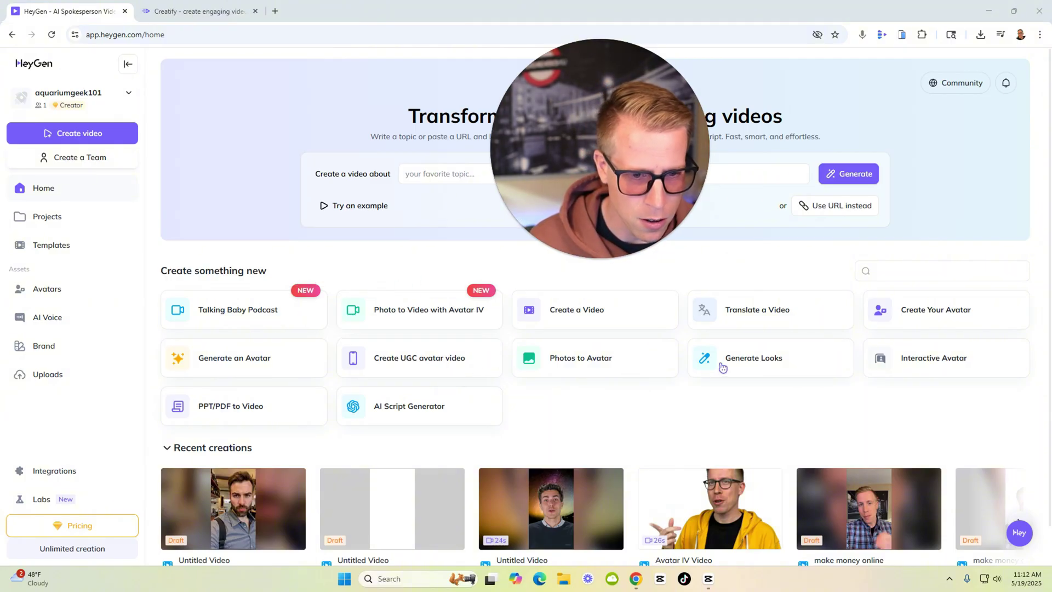
left_click(221, 9)
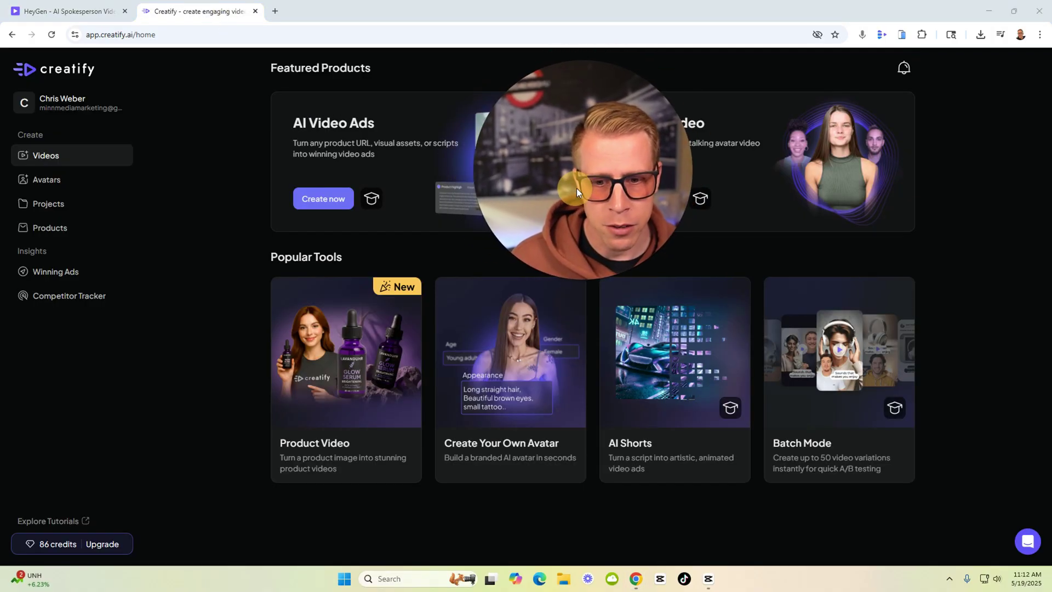
left_click(51, 203)
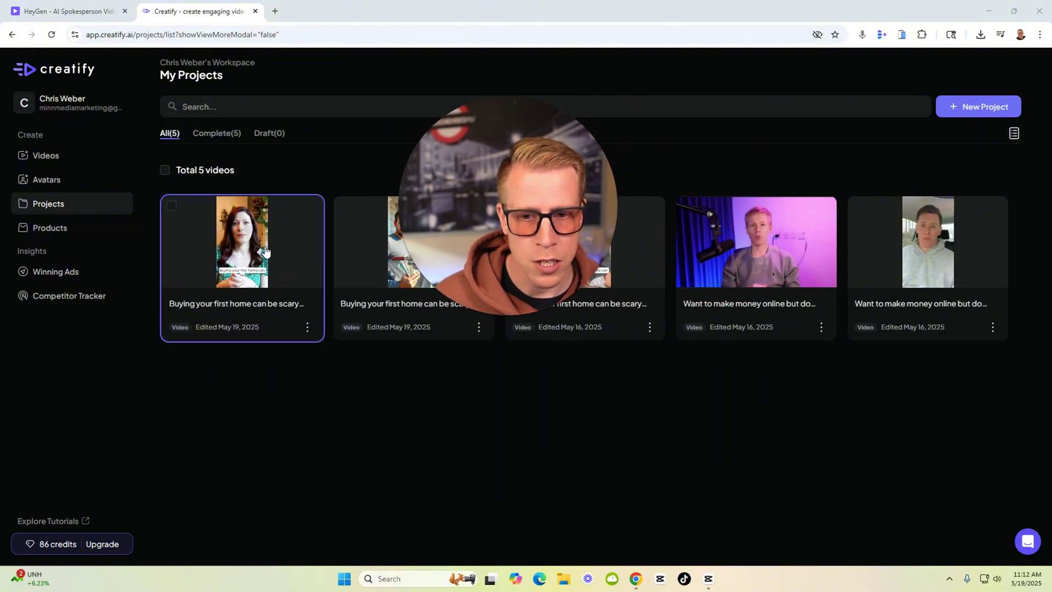
left_click(266, 251)
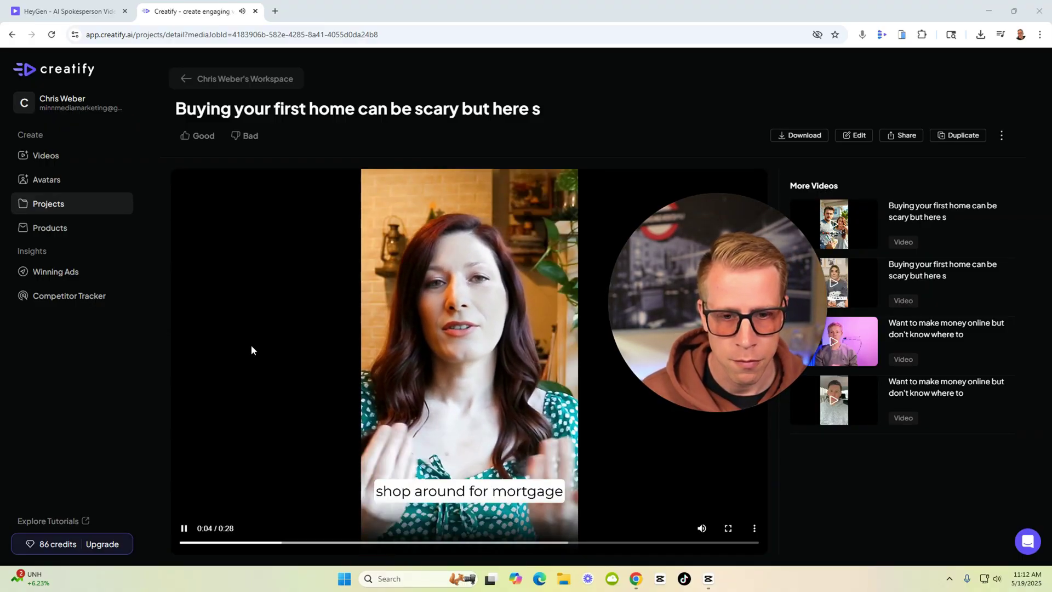
left_click(184, 529)
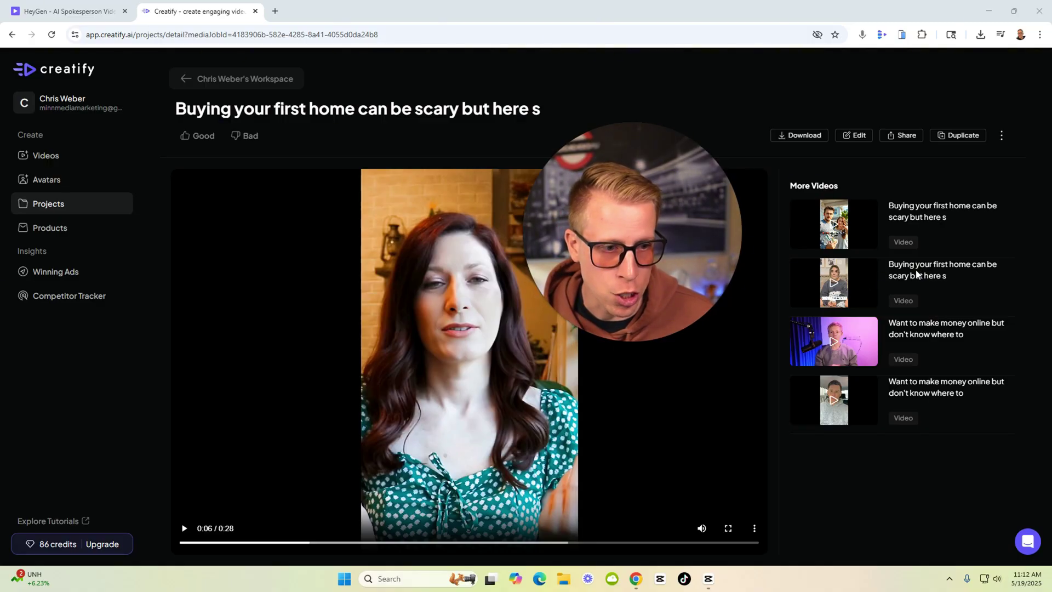
left_click(74, 161)
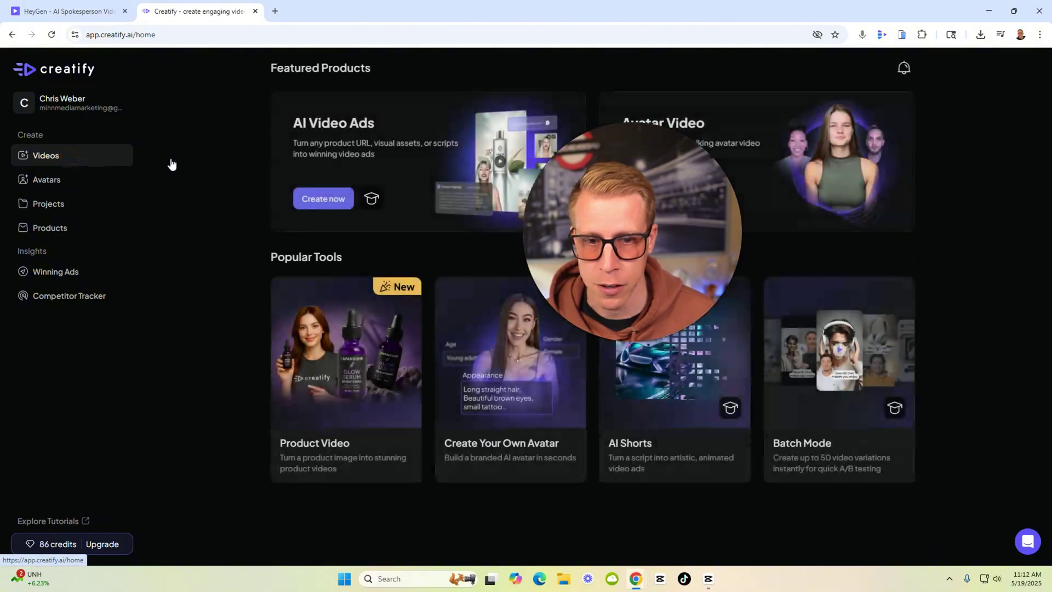
Try the description-based custom avatar and AI video ad tools, returning home each time
left_click(547, 368)
left_click(309, 316)
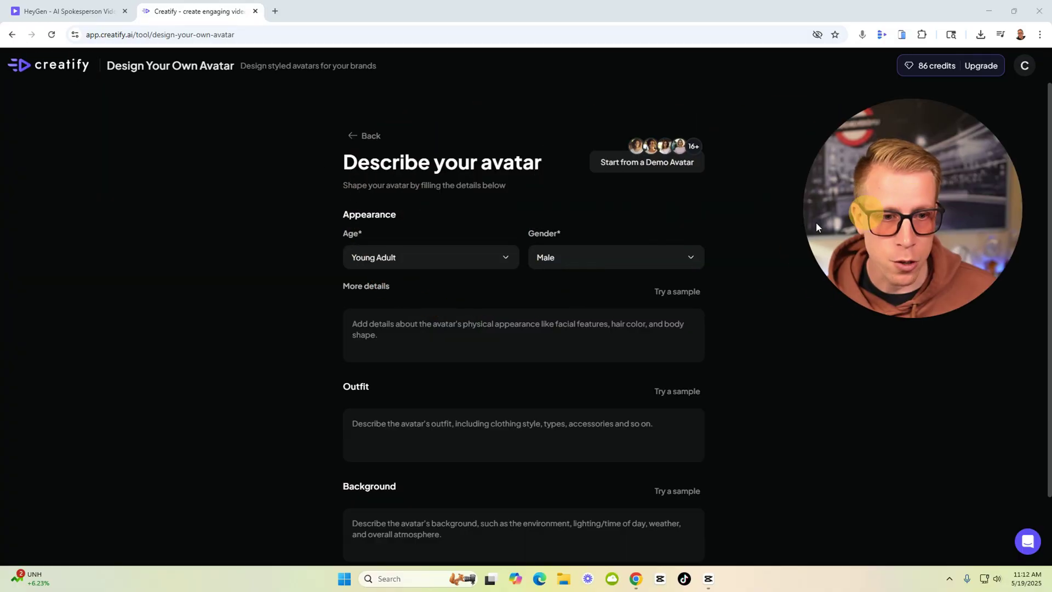
left_click(12, 34)
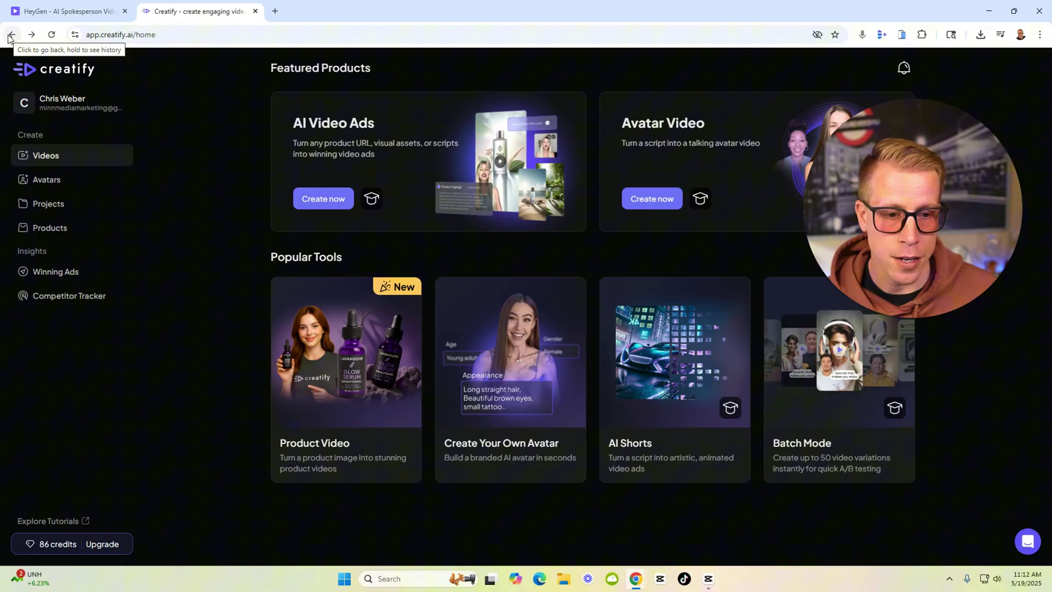
left_click(316, 198)
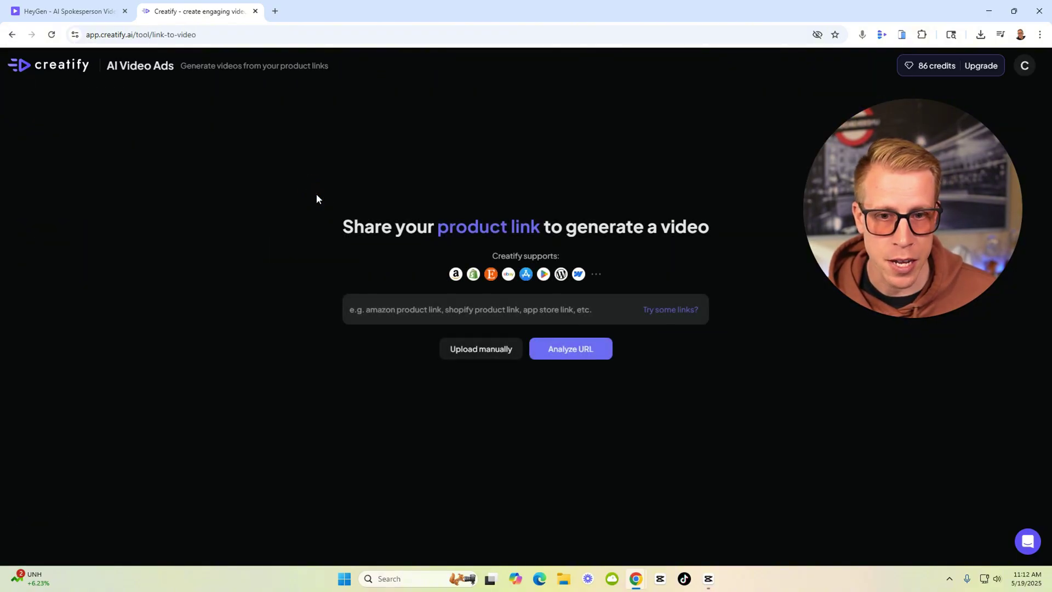
left_click(13, 36)
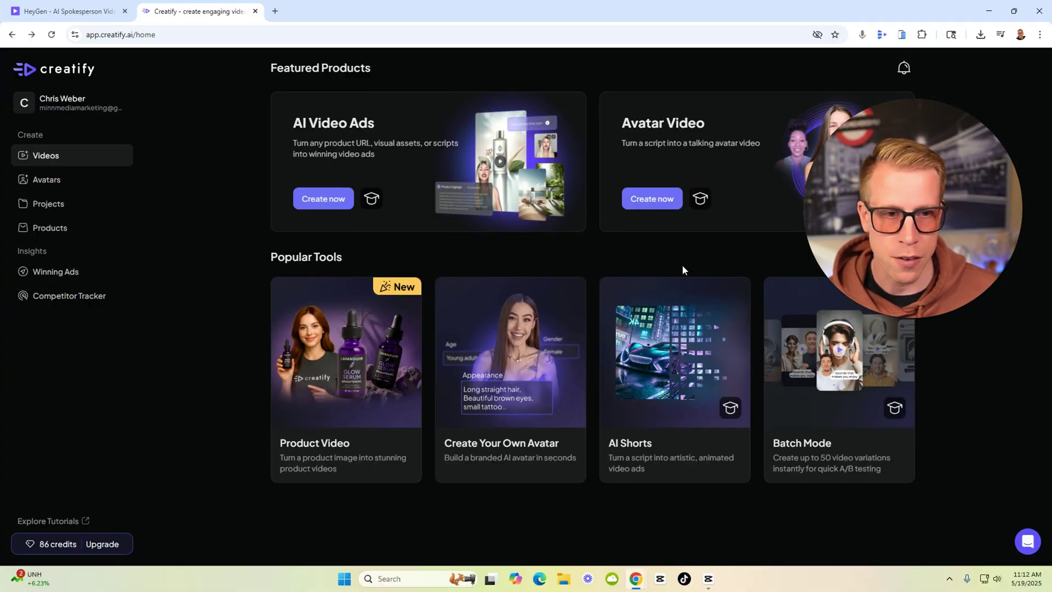
Browse the talking avatar tool's styled and custom avatar collections, focusing the script area
left_click(669, 199)
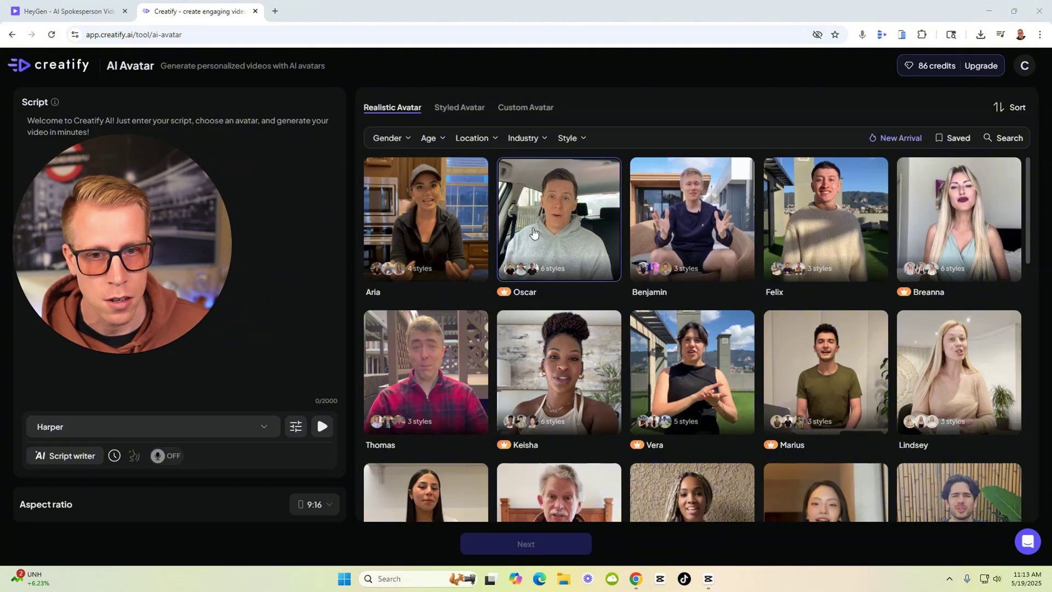
left_click(472, 116)
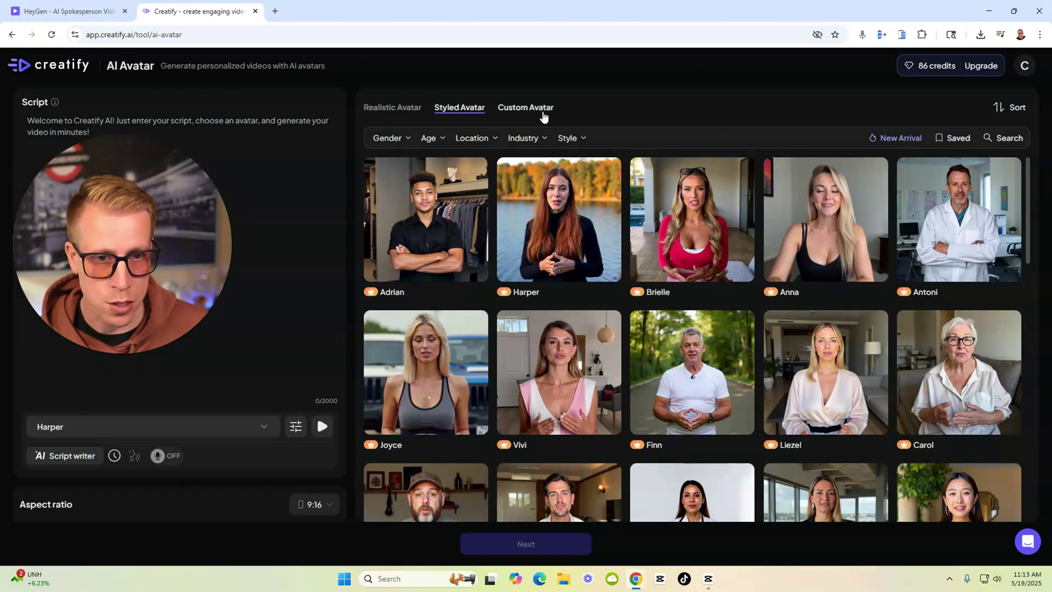
left_click(536, 108)
left_click(540, 109)
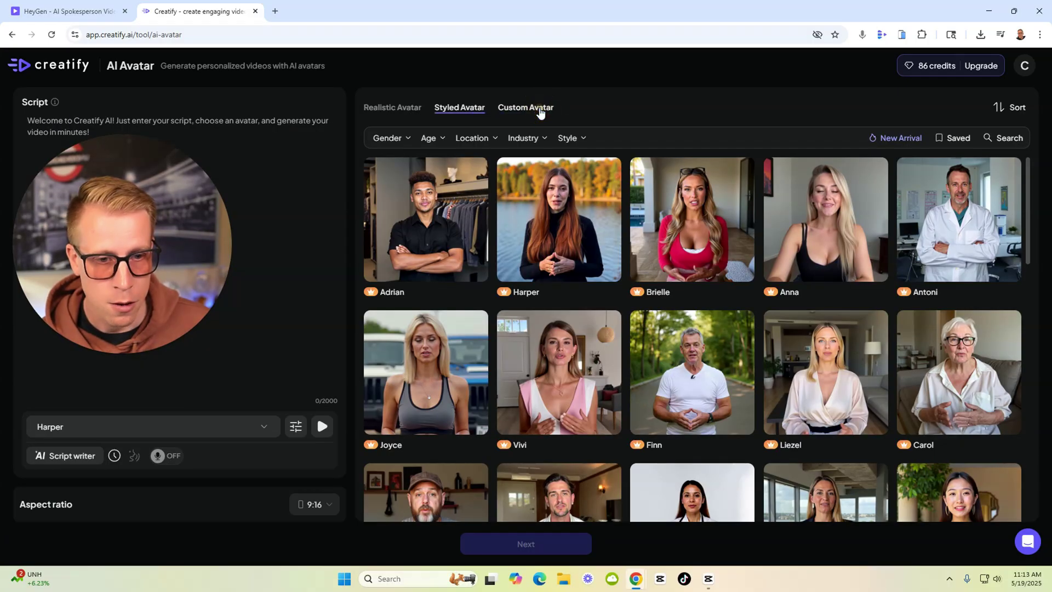
scroll(712, 261, "down", 2)
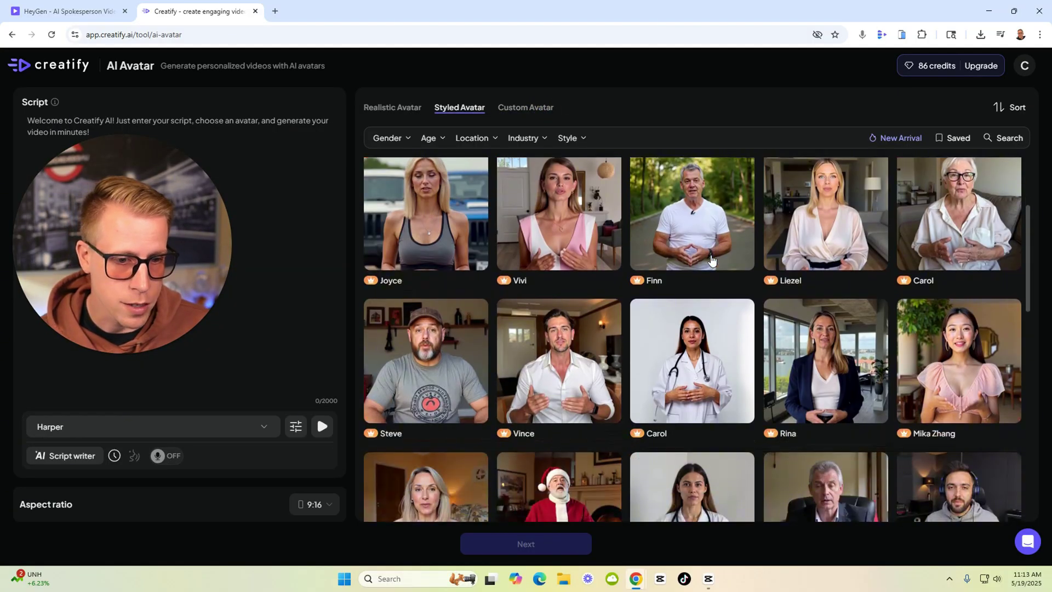
scroll(712, 261, "down", 2)
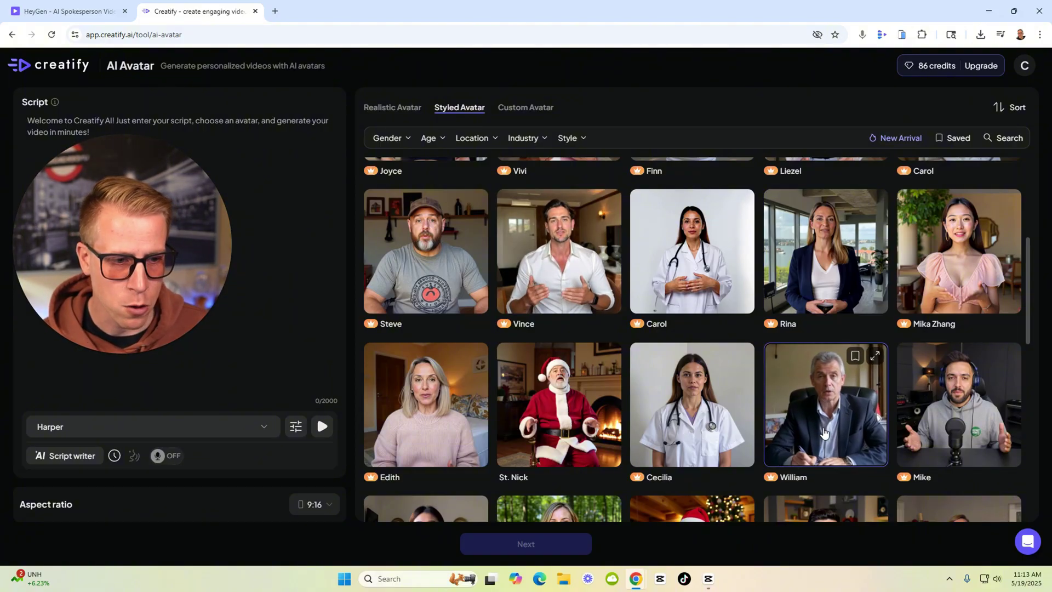
scroll(712, 409, "down", 2)
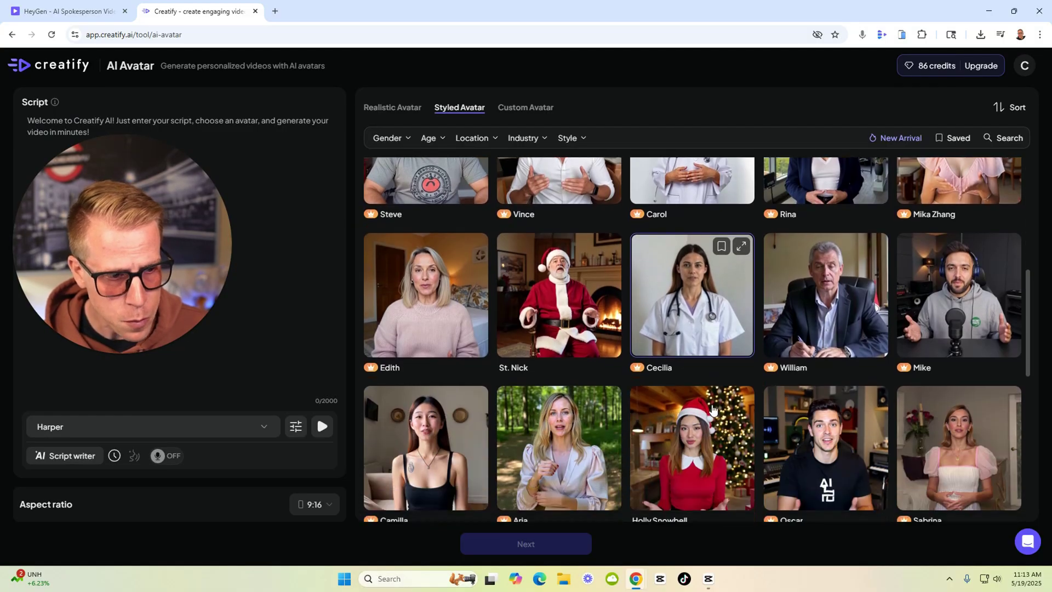
scroll(712, 408, "down", 2)
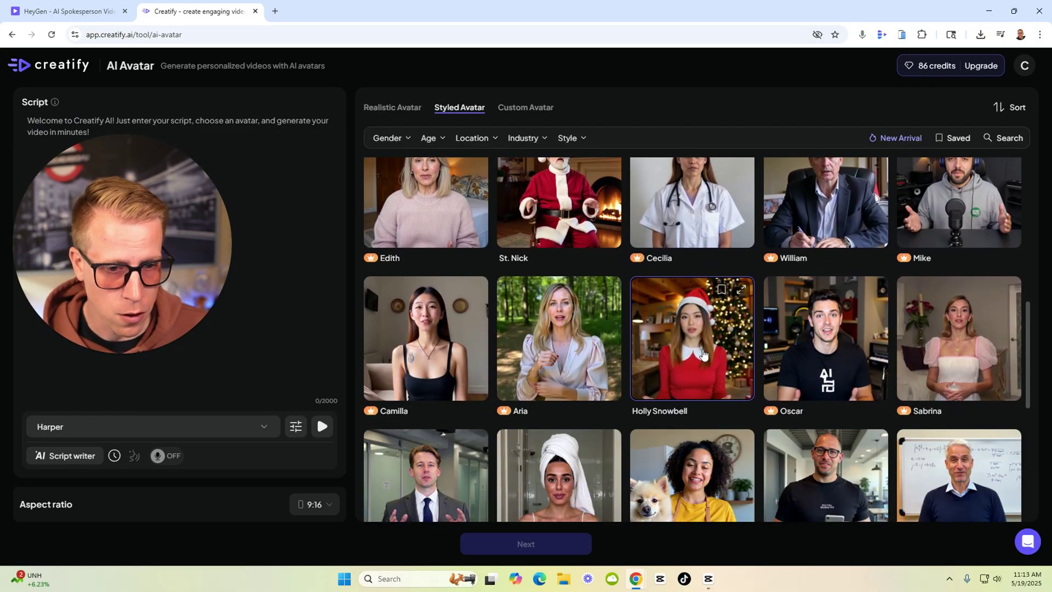
mouse_move(426, 448)
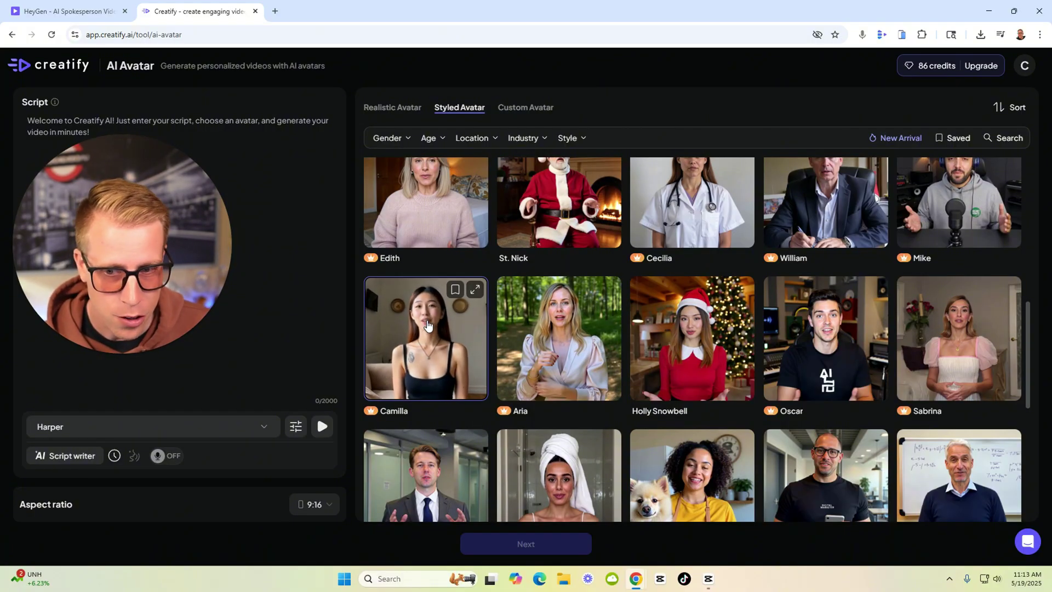
scroll(438, 326, "down", 3)
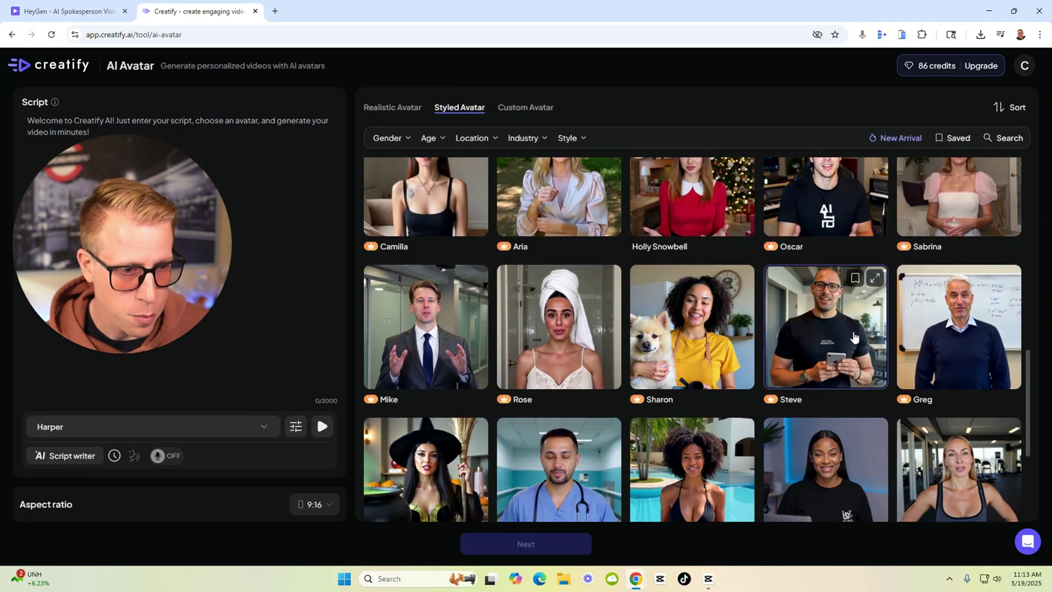
scroll(832, 341, "down", 2)
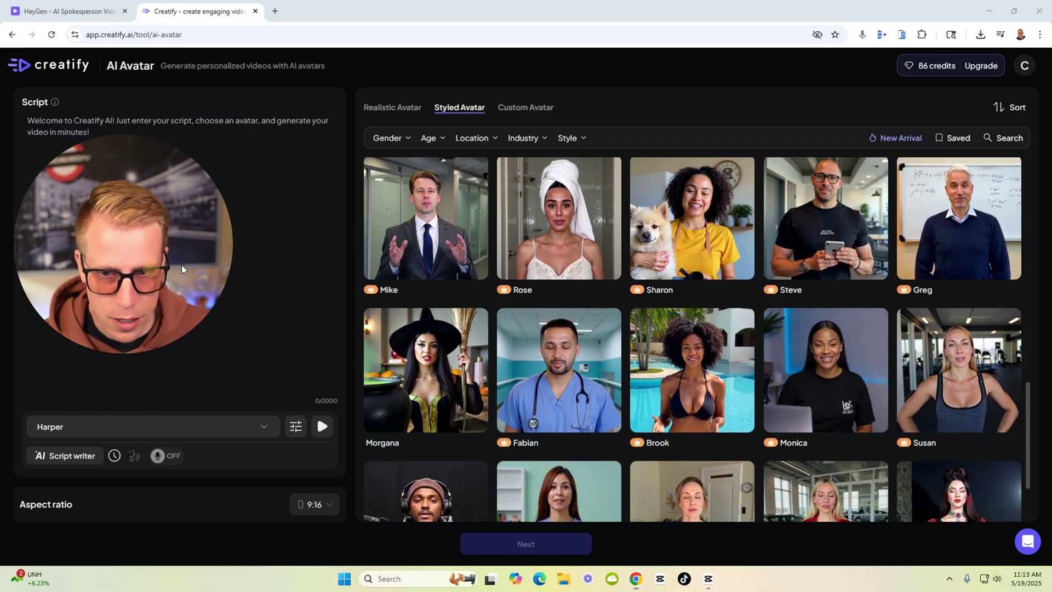
left_click(134, 136)
Return to Creatify's home dashboard of featured products and popular tools, then switch to HeyGen
left_click(20, 70)
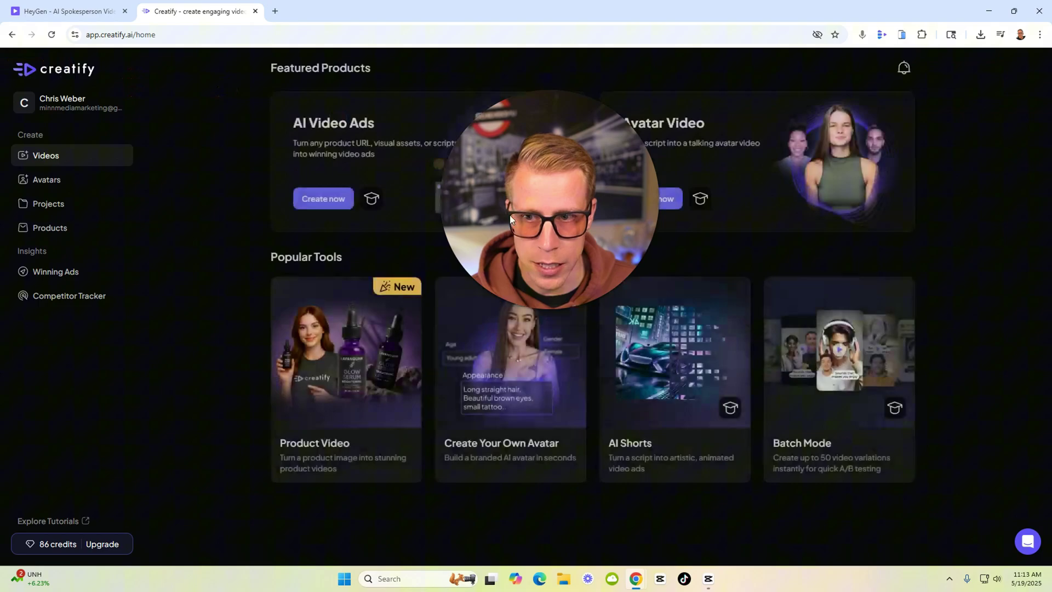
left_click(560, 311)
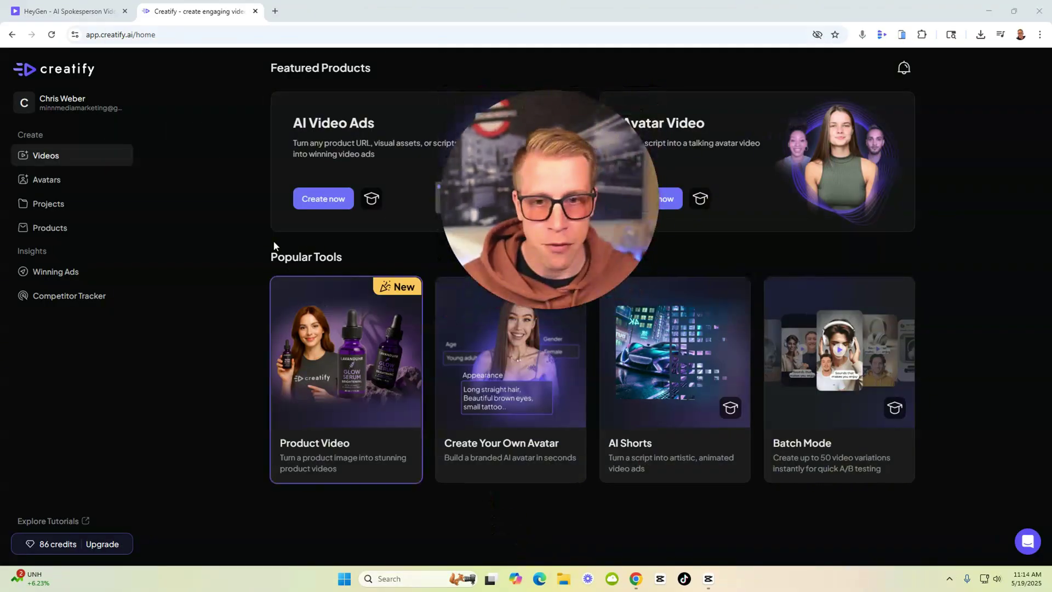
left_click(64, 10)
left_click(202, 11)
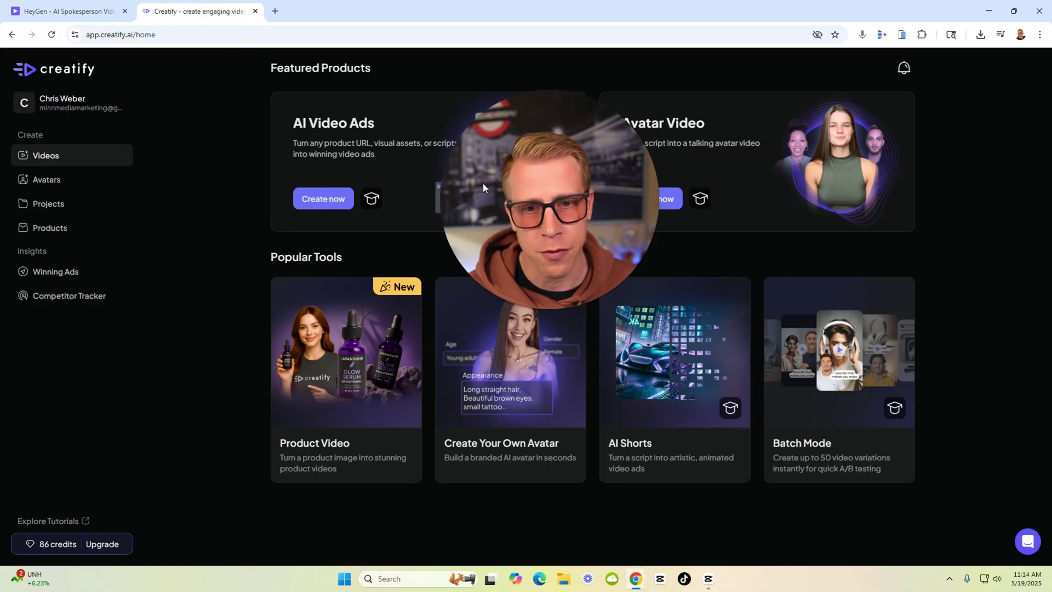
Review HeyGen's Creator and Team plans, noting Creator's 30-minute video limit, then close them
left_click(498, 224)
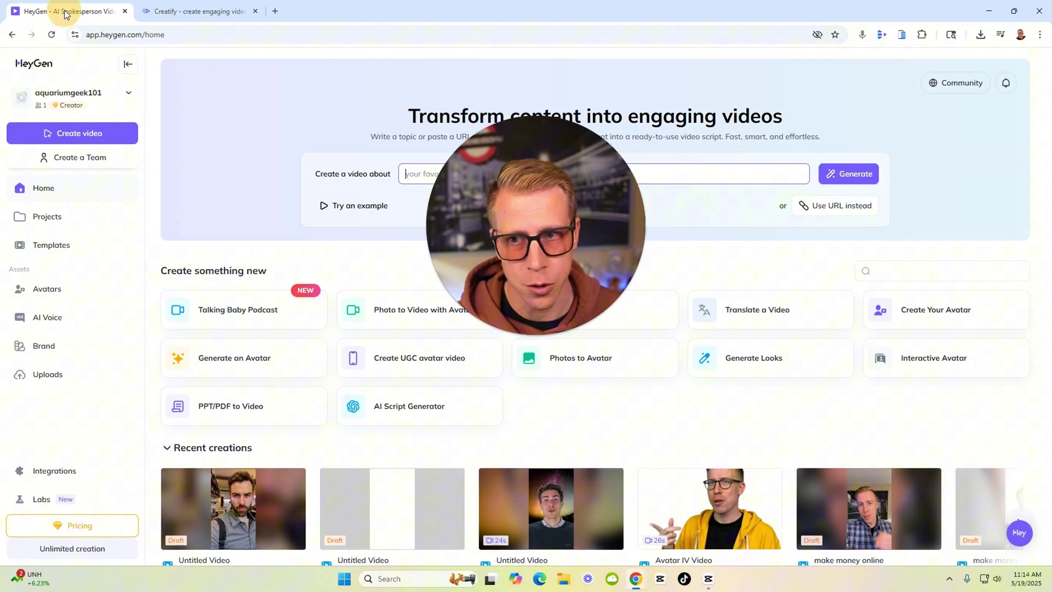
left_click_drag(471, 241, 772, 192)
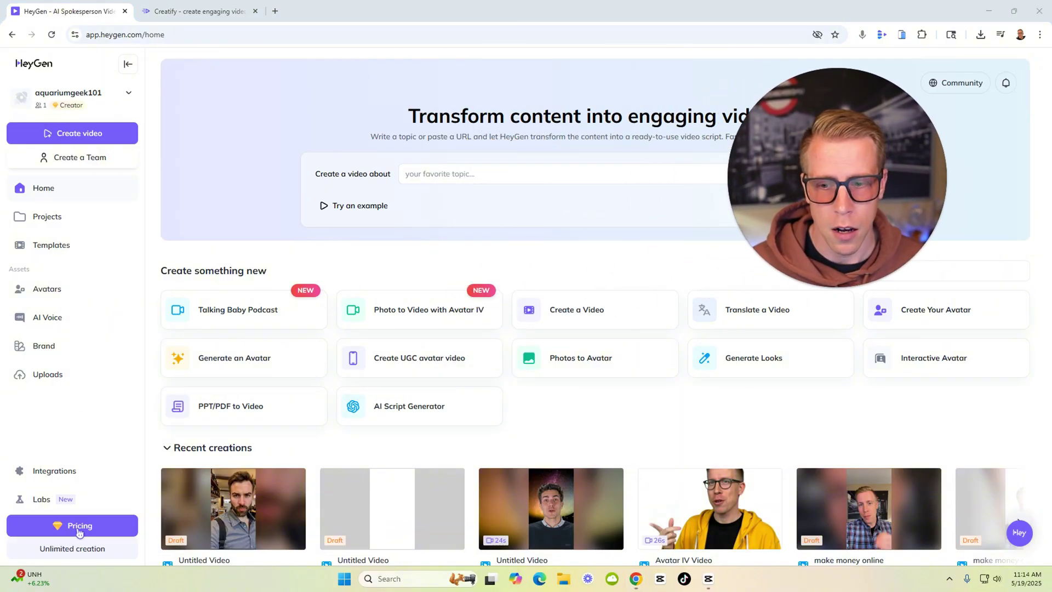
left_click(81, 527)
left_click_drag(830, 190, 683, 218)
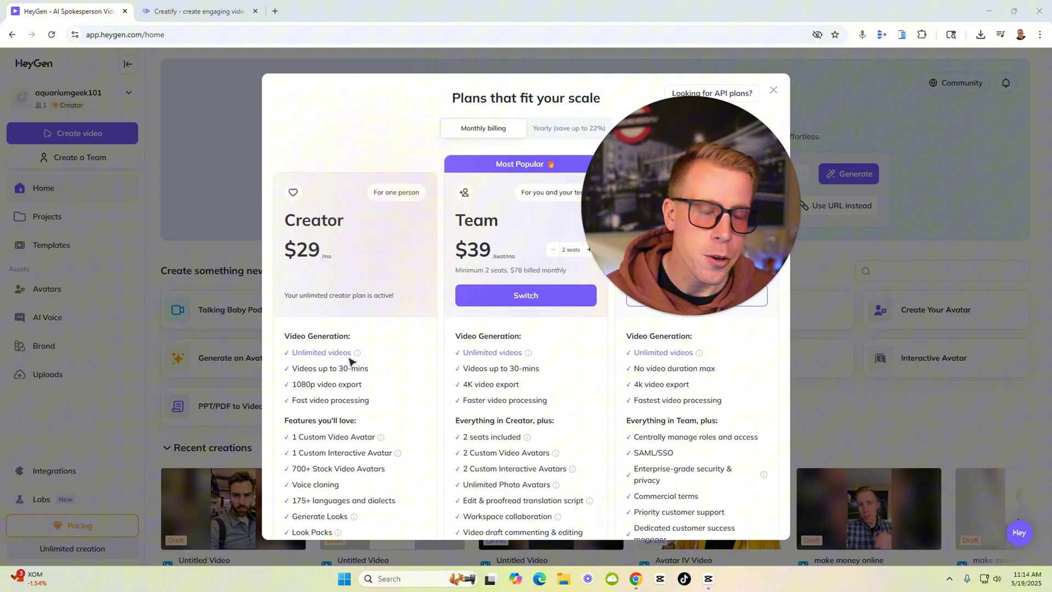
left_click_drag(374, 373, 303, 376)
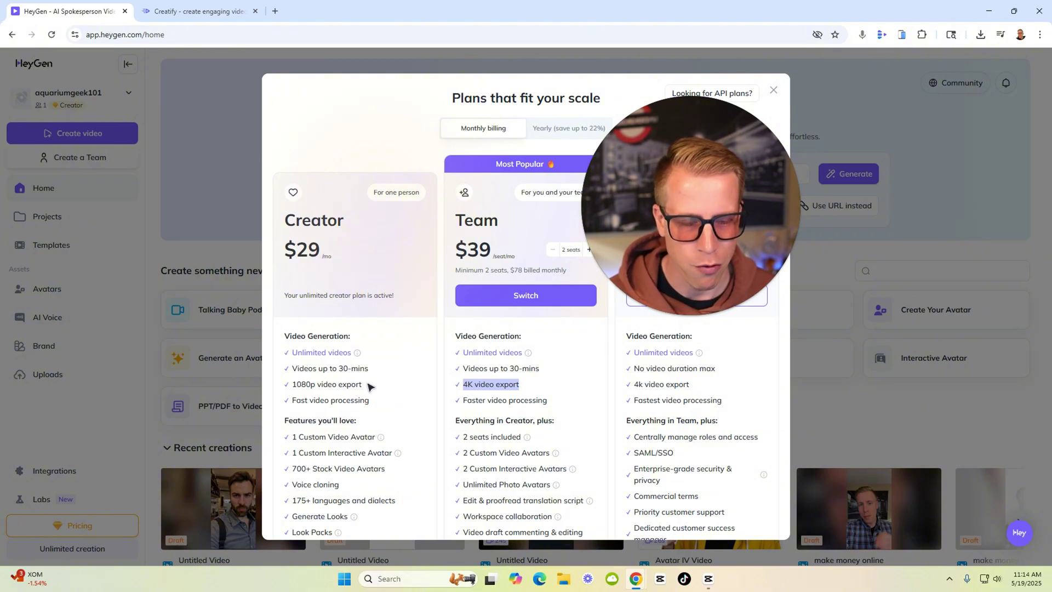
left_click(775, 92)
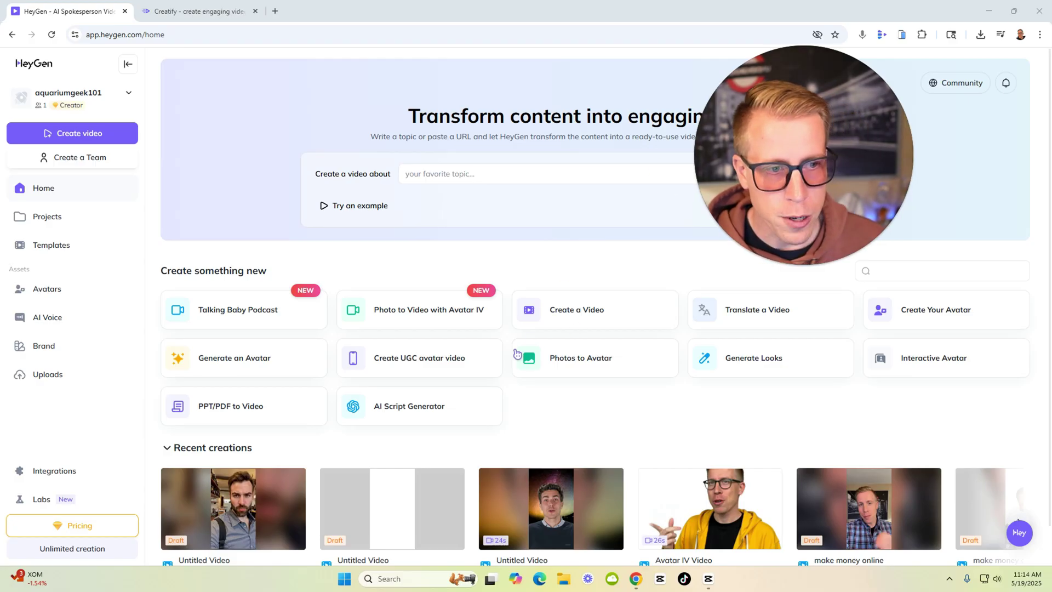
scroll(514, 354, "down", 1)
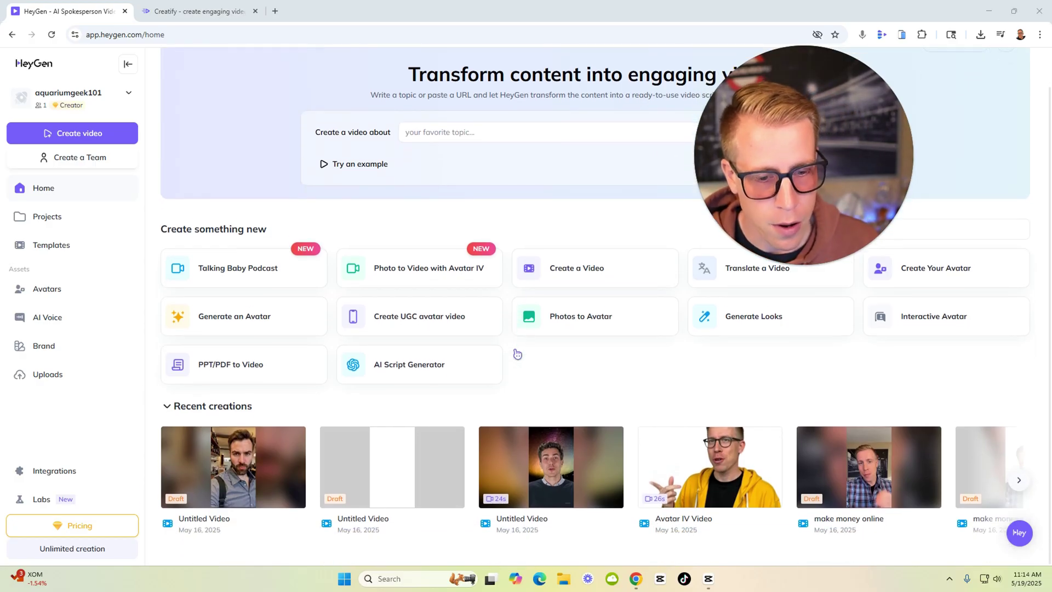
Open the 'Is Policygenius Worth It?' video from HeyGen's Projects list
left_click(71, 227)
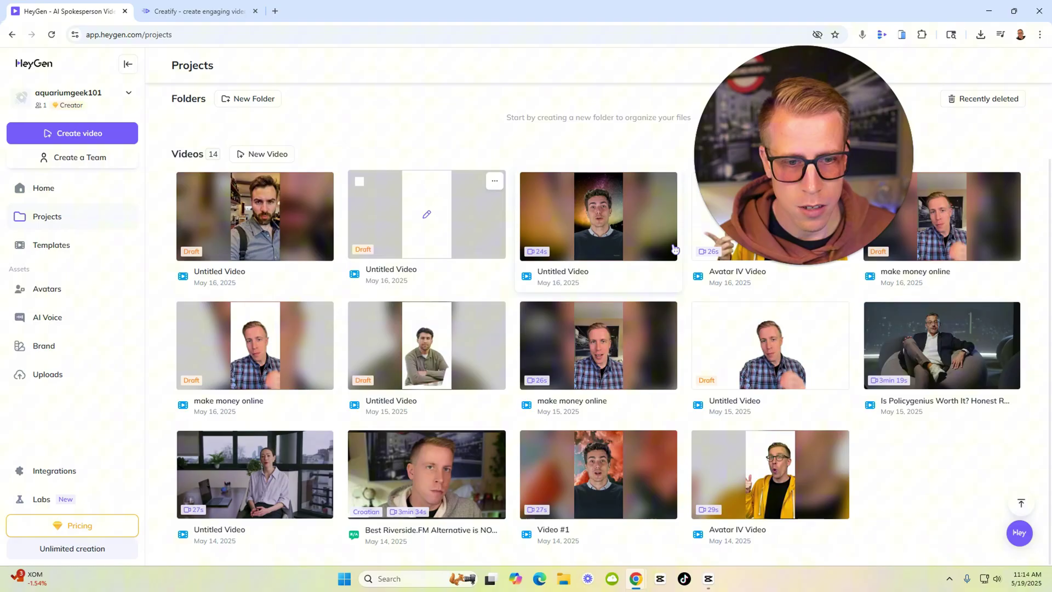
left_click_drag(794, 218, 742, 217)
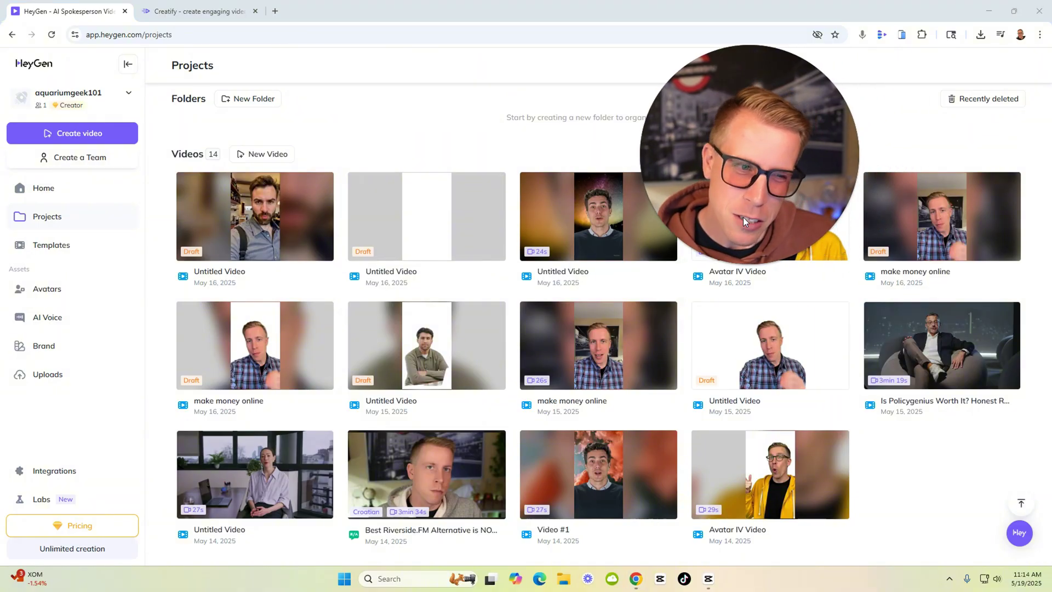
left_click(953, 370)
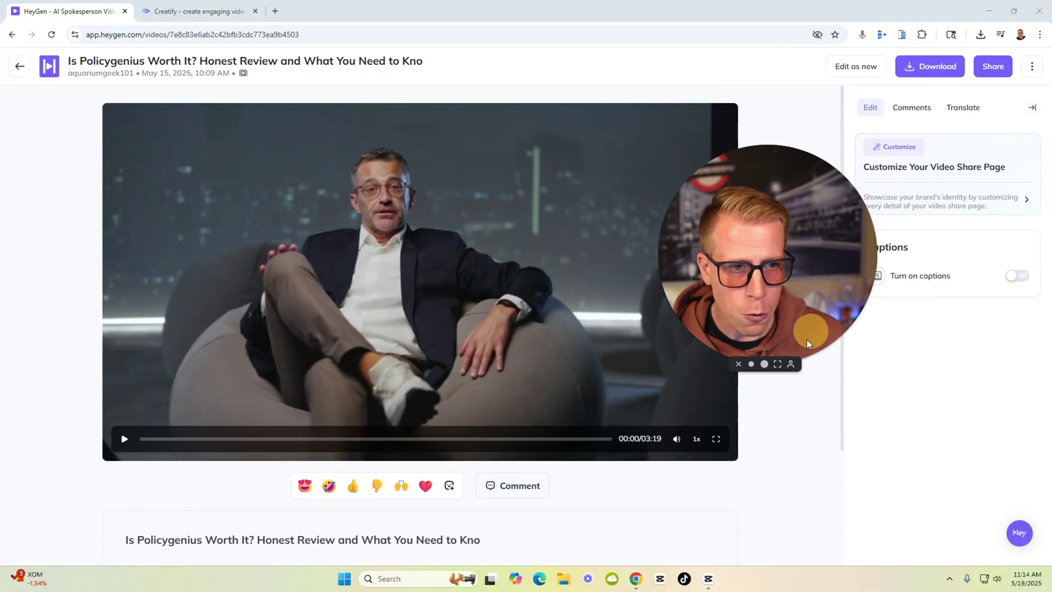
left_click_drag(807, 339, 729, 325)
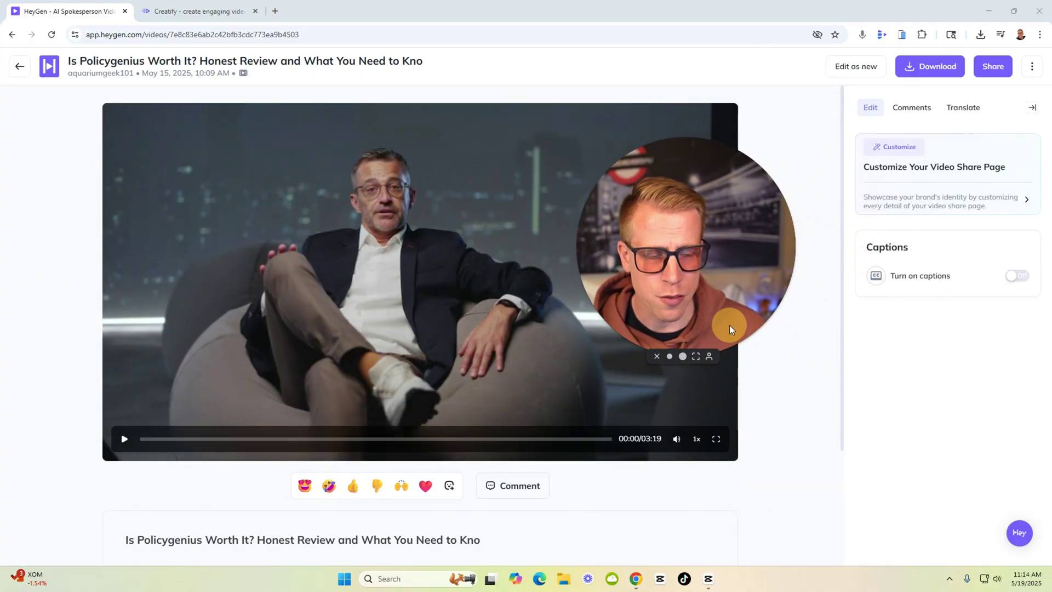
mouse_move(735, 288)
left_mouse_down()
mouse_move(733, 254)
mouse_move(717, 261)
left_mouse_up()
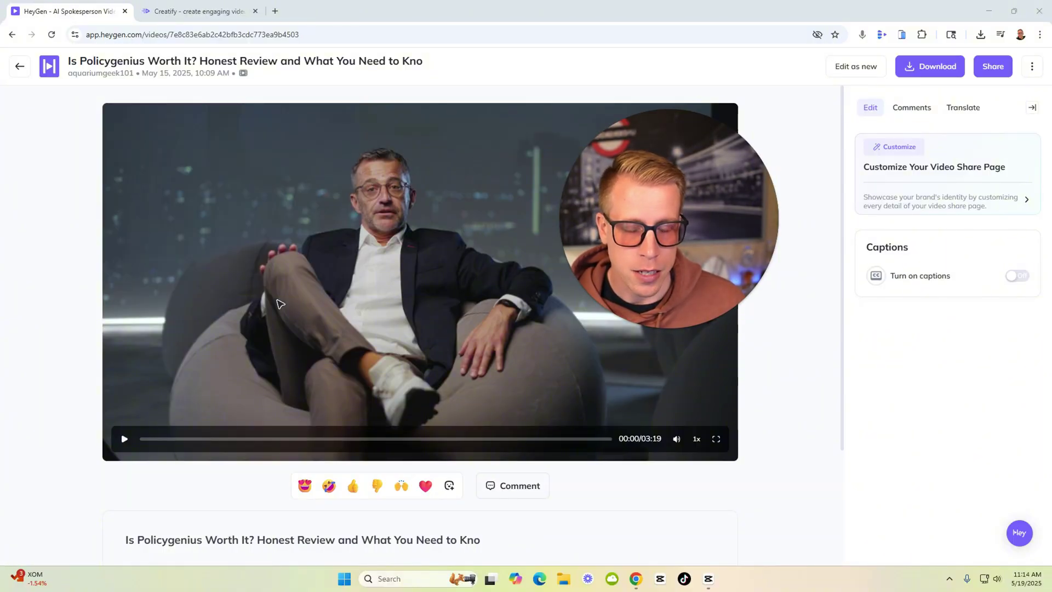
Play the Policygenius review video with Windows volume adjusted, then return to Projects
left_click(122, 442)
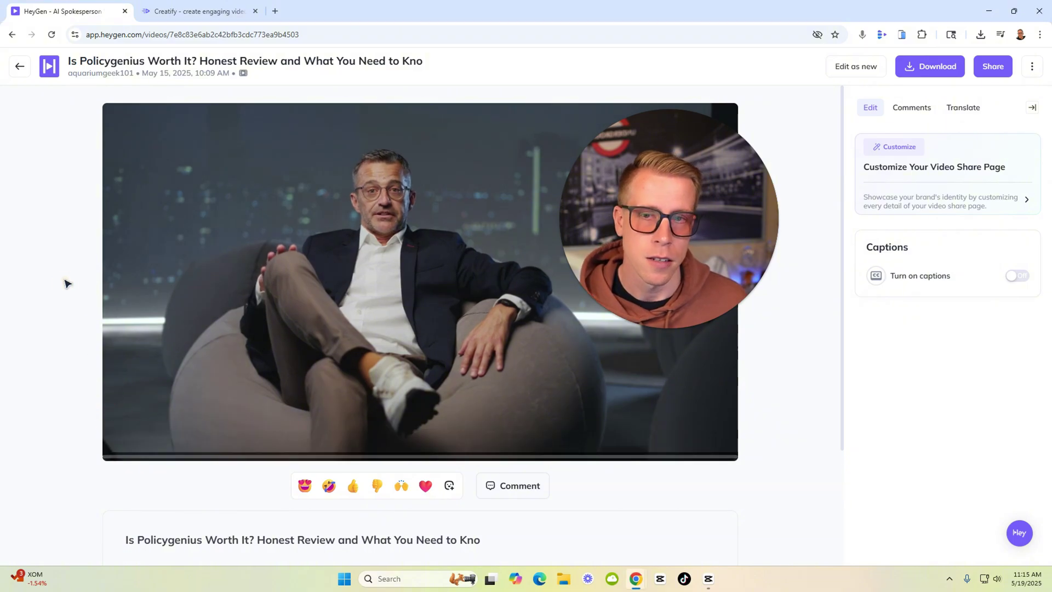
left_click(996, 580)
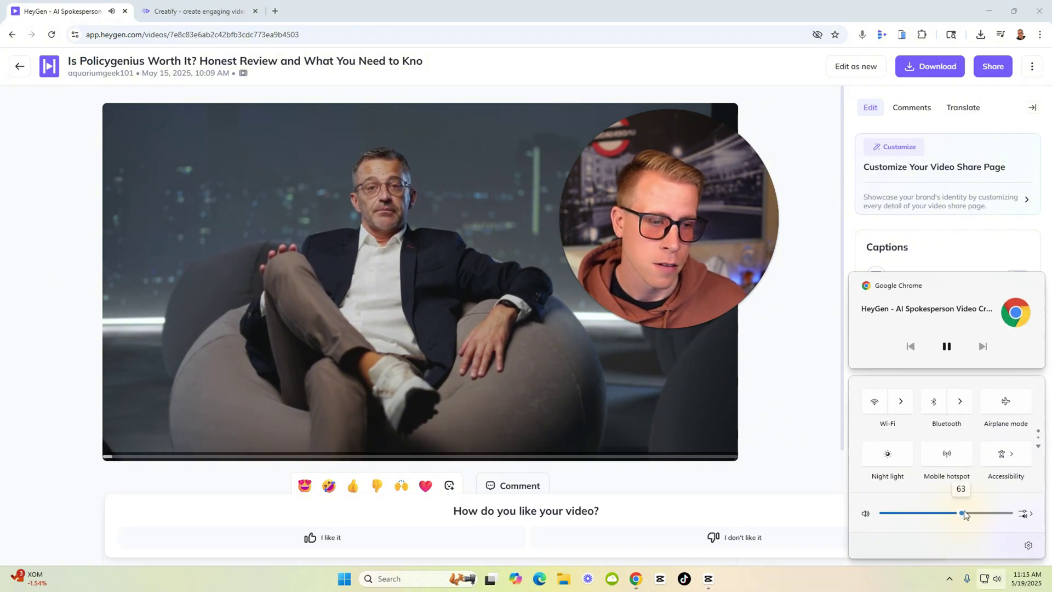
left_click(778, 346)
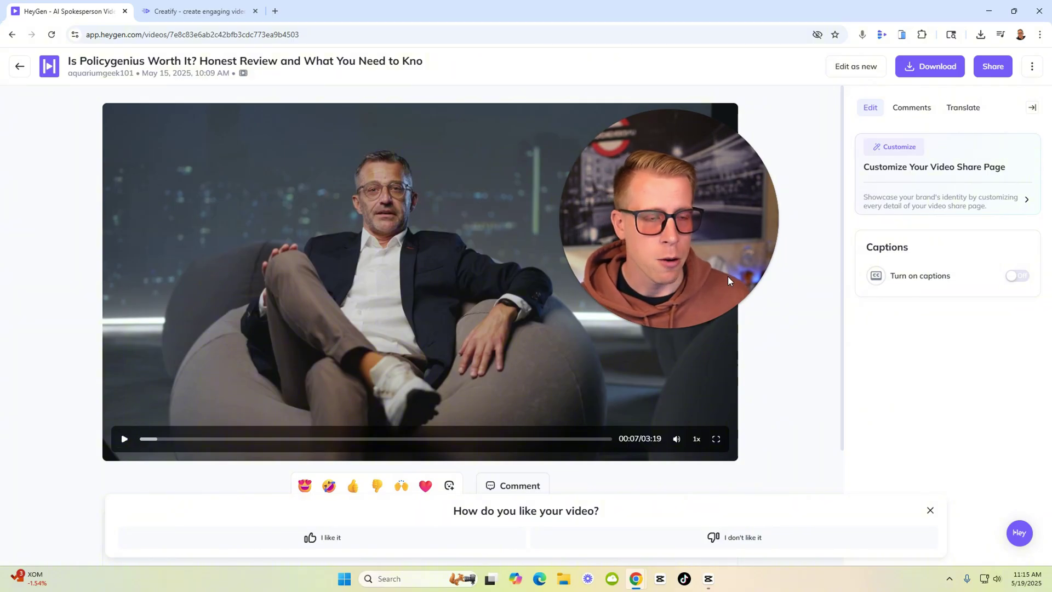
mouse_move(521, 493)
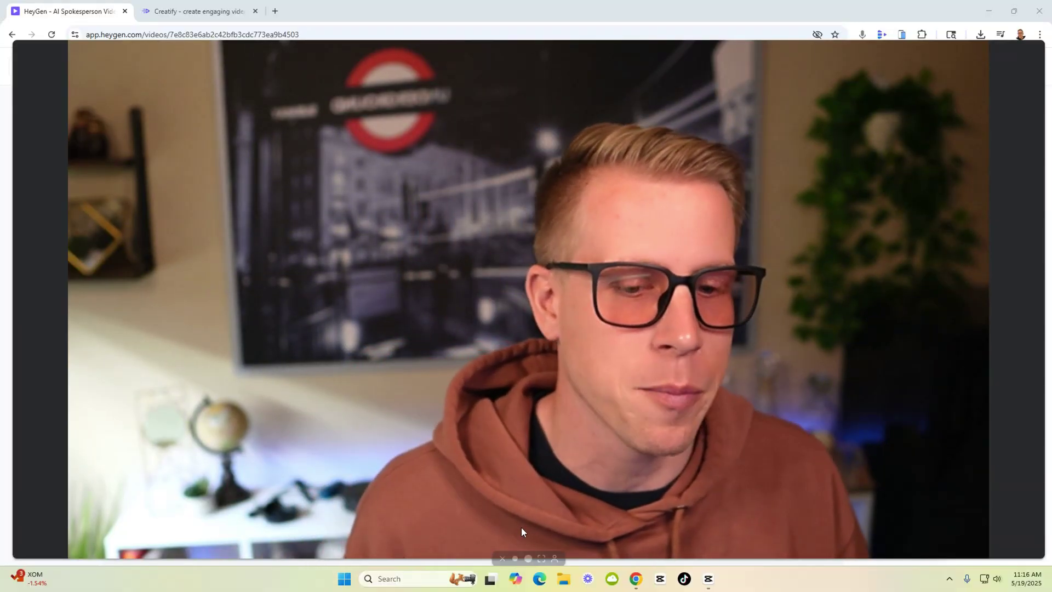
left_click(529, 559)
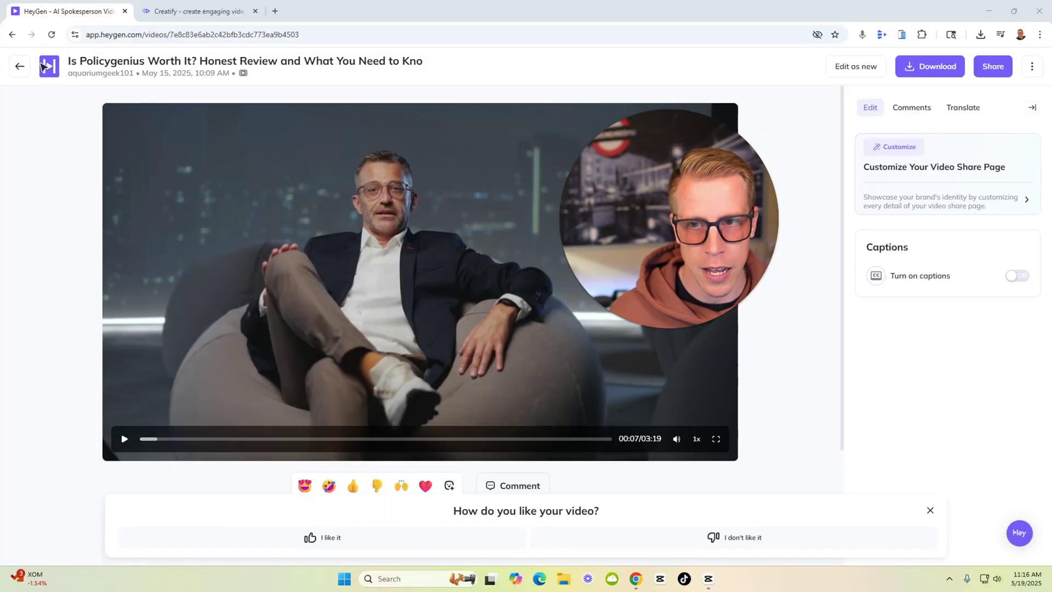
left_click(23, 69)
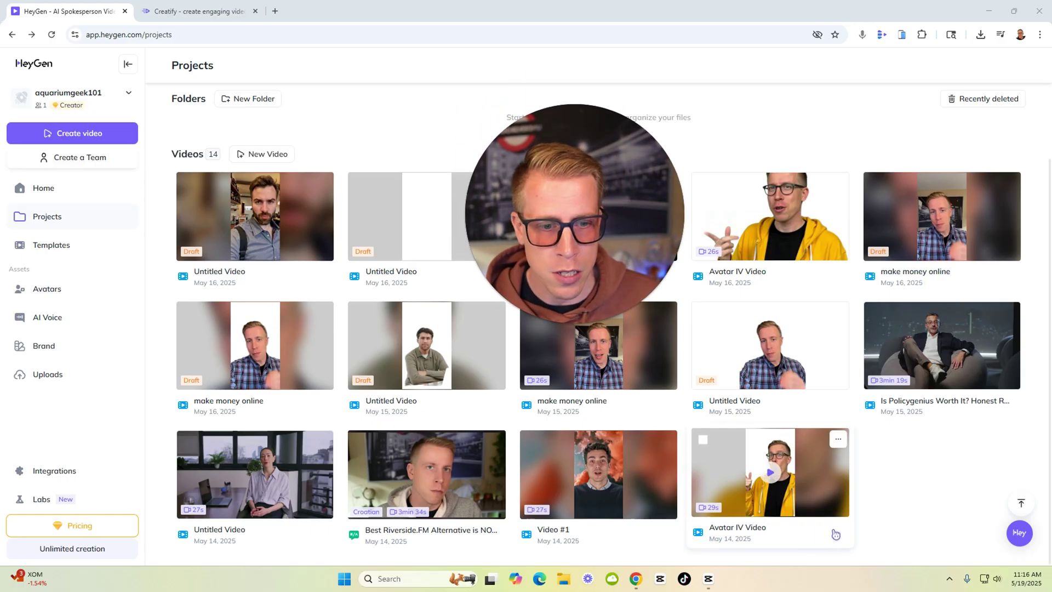
Play the May 14 Avatar IV Video, adjusting system volume, then return to Projects
left_click(802, 475)
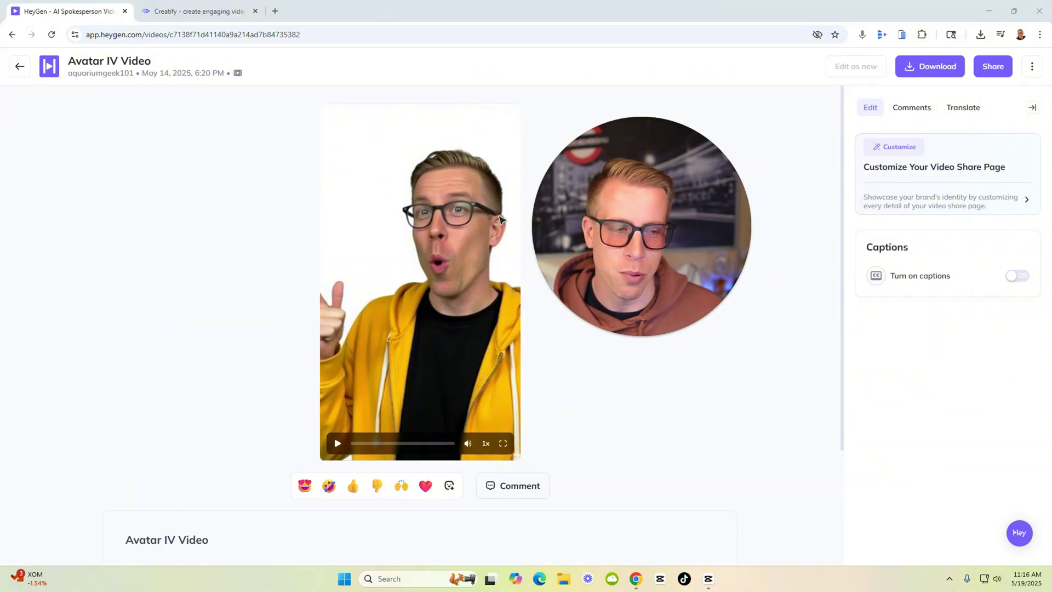
left_click(338, 444)
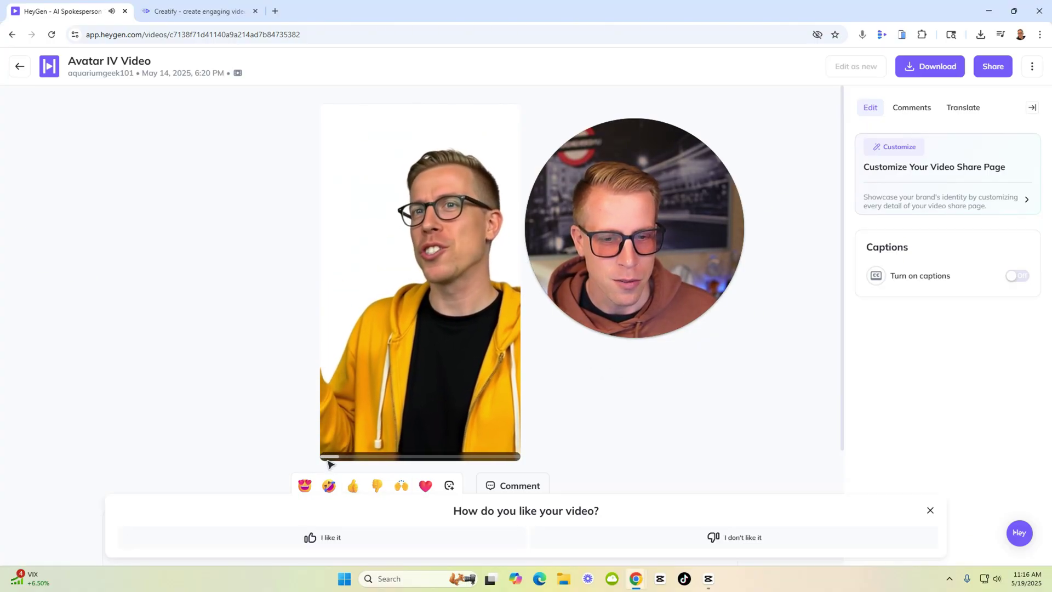
left_click(337, 444)
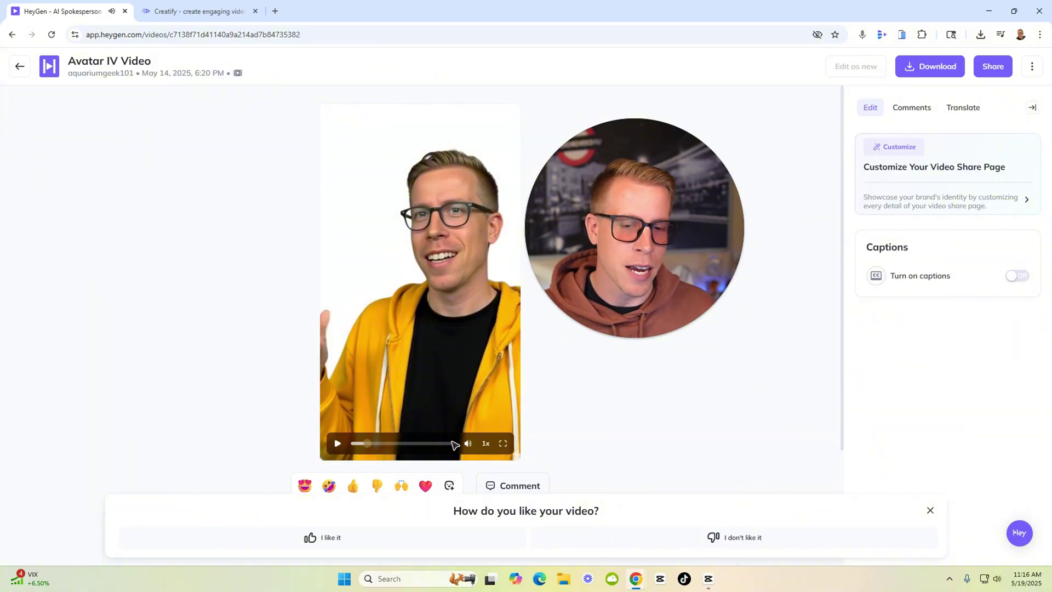
left_click(997, 579)
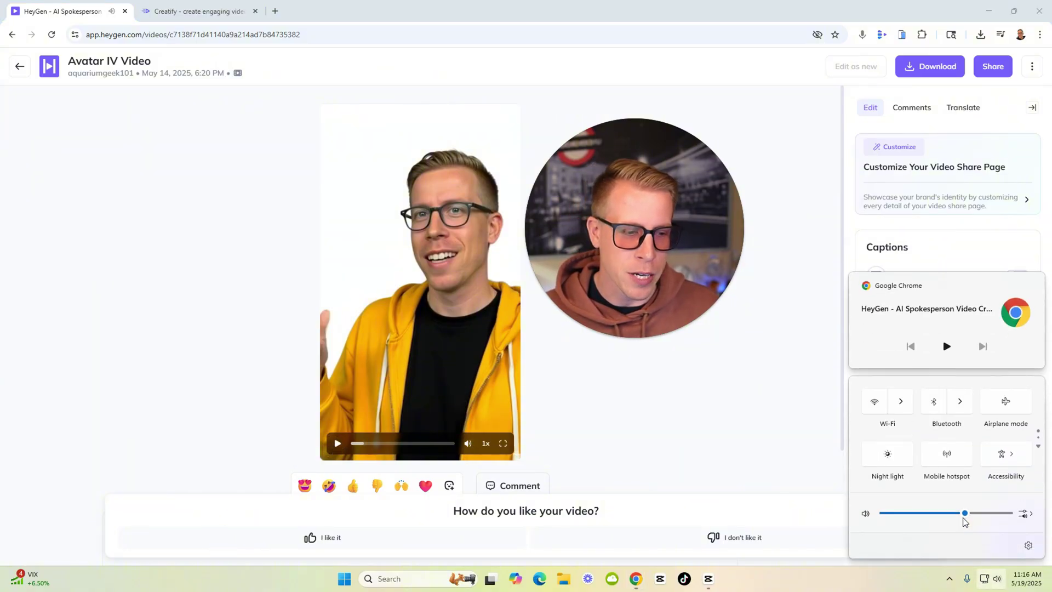
left_click(787, 425)
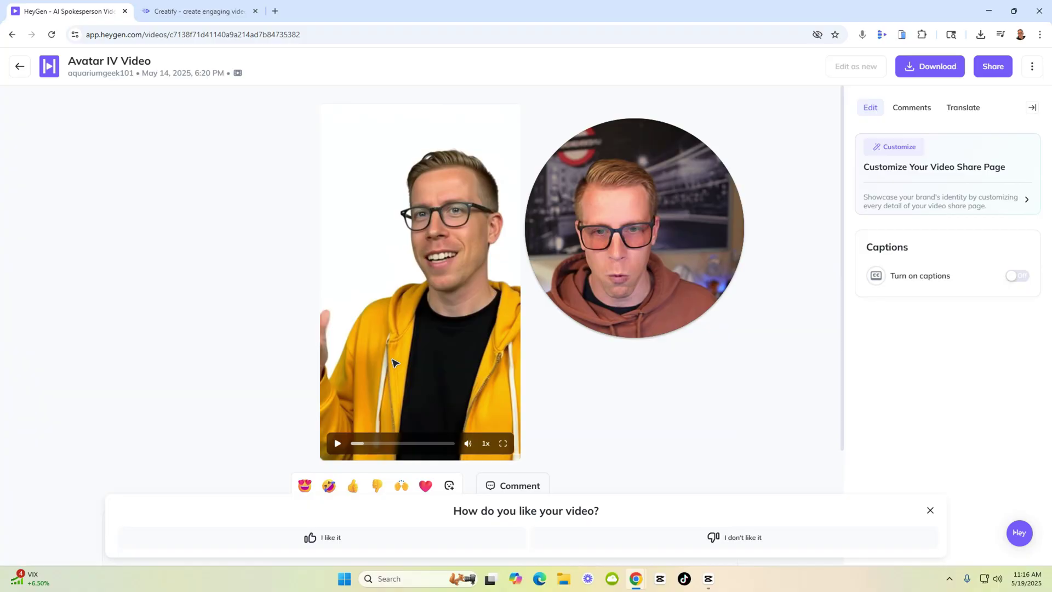
left_click(342, 451)
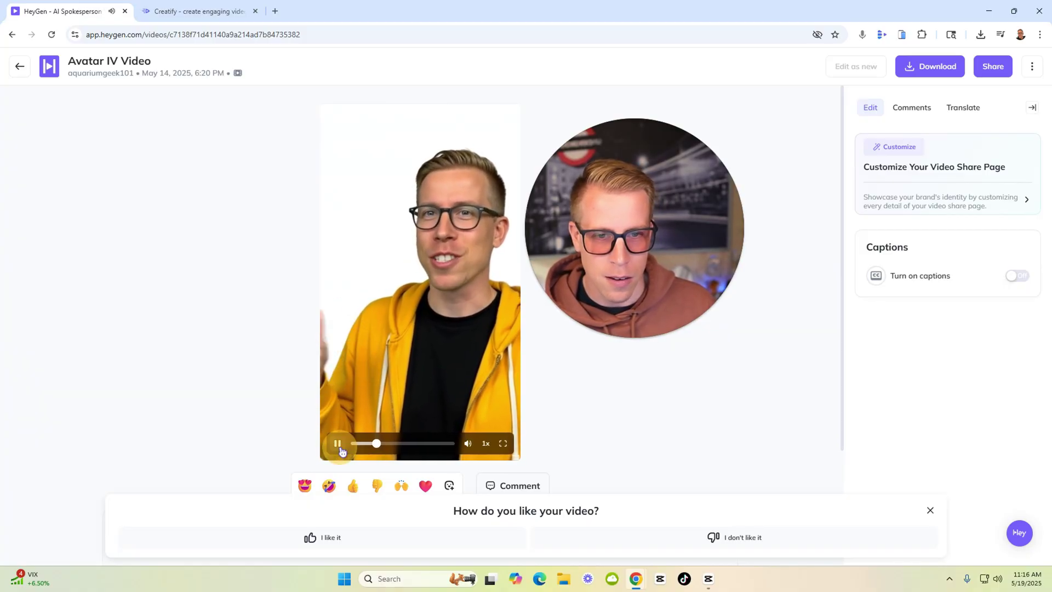
left_click(21, 67)
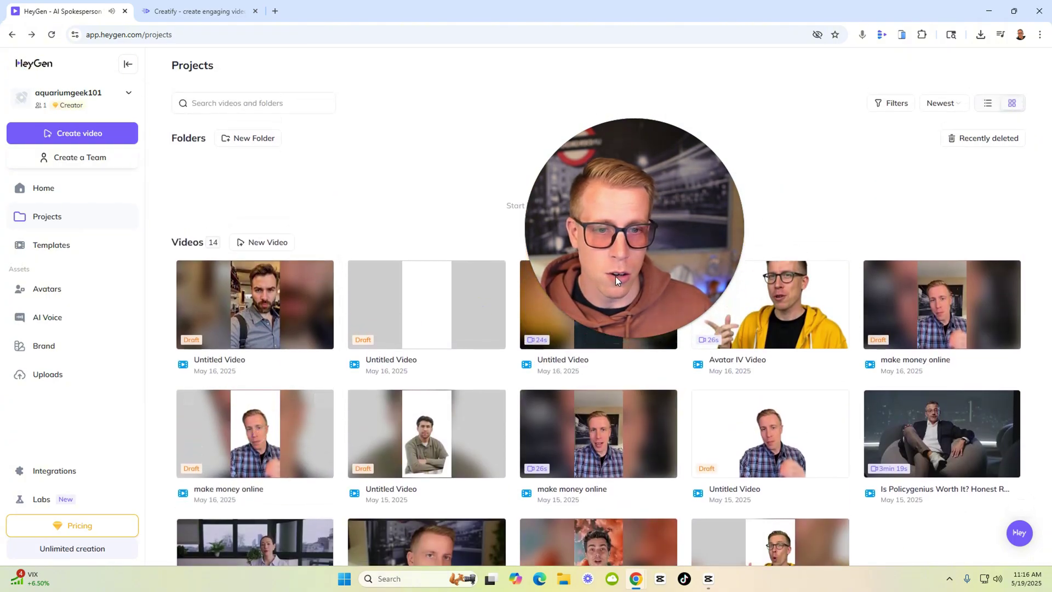
Play the newer Avatar IV Video to 0:04 and return to the projects list
left_click(771, 304)
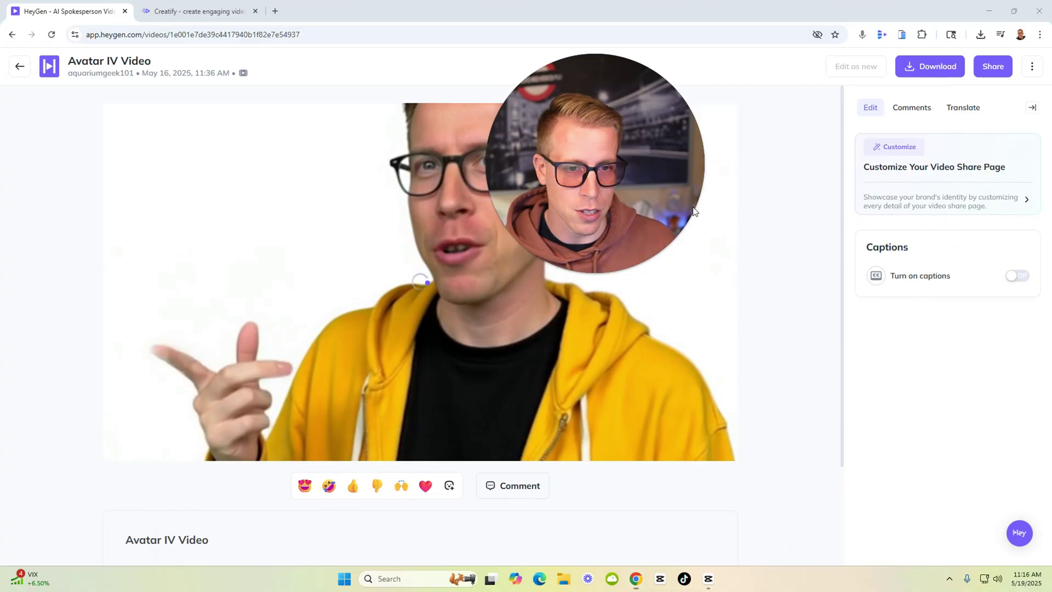
left_click(124, 440)
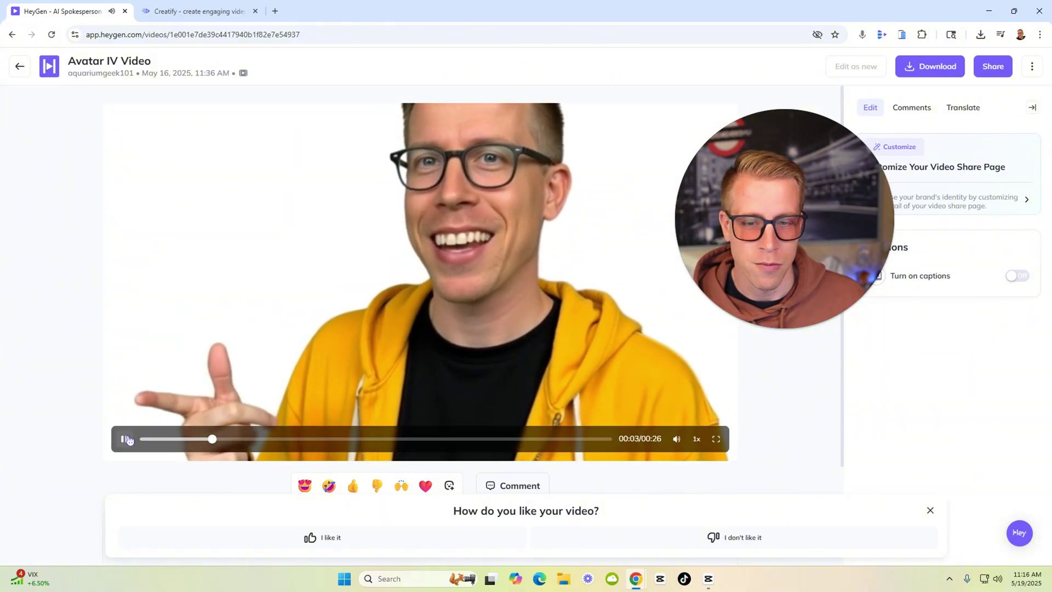
left_click(358, 246)
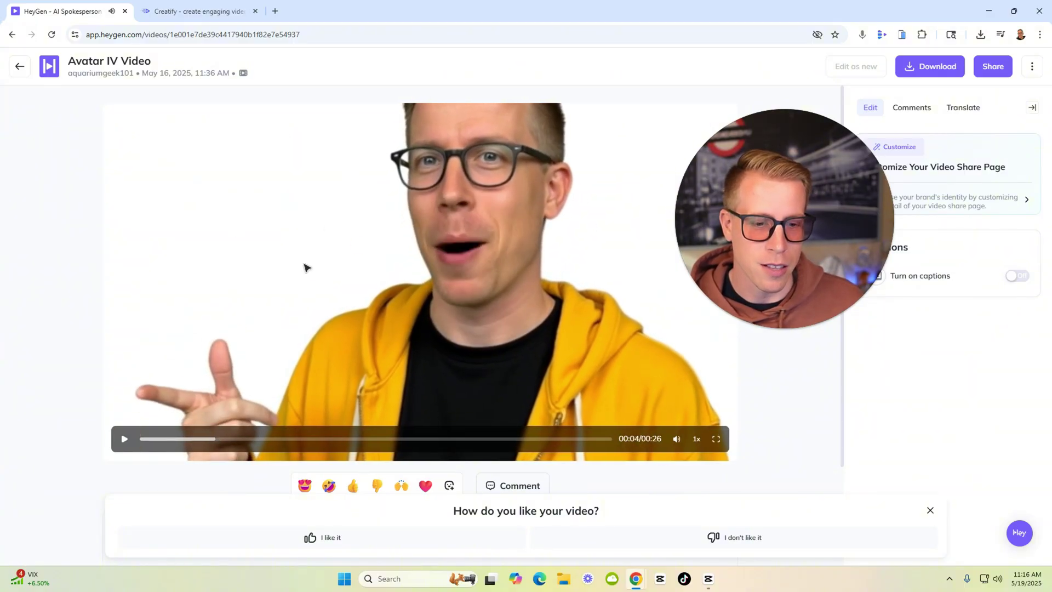
left_click(20, 66)
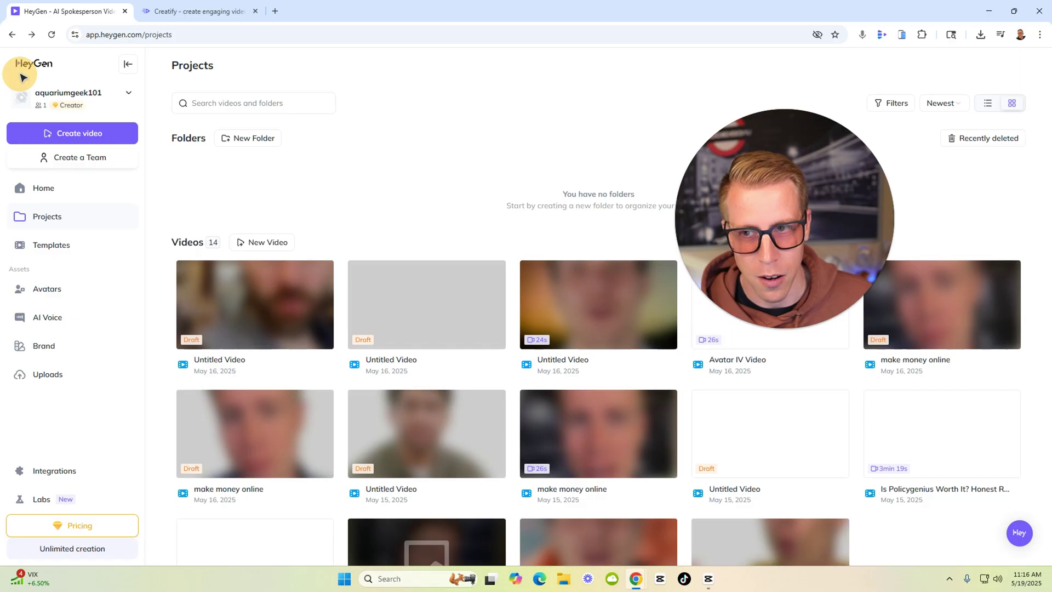
Open the starry-background Untitled Video and play it on its share page
left_click(634, 328)
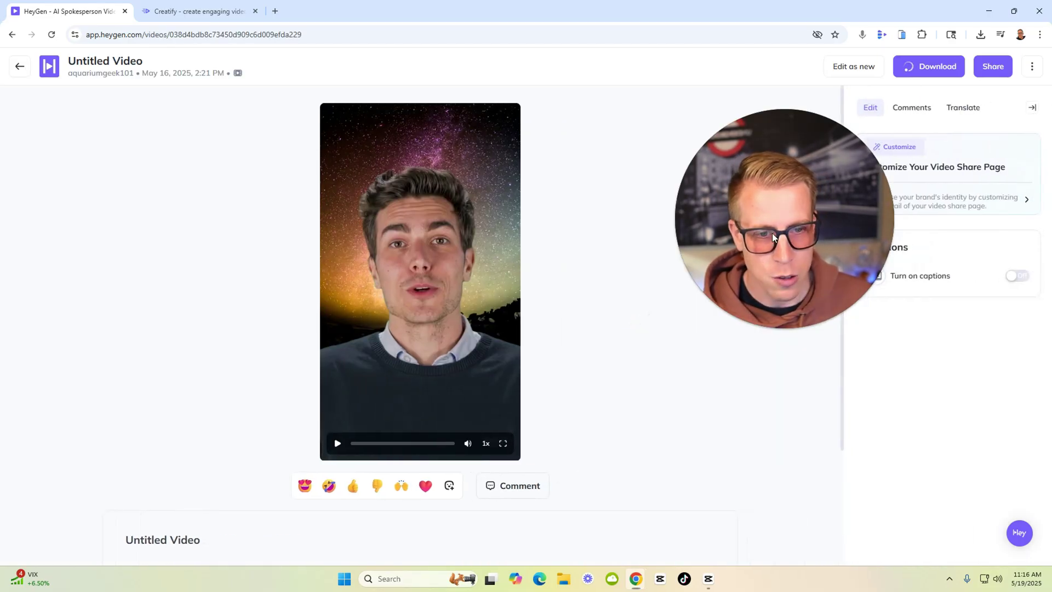
left_click_drag(591, 261, 612, 262)
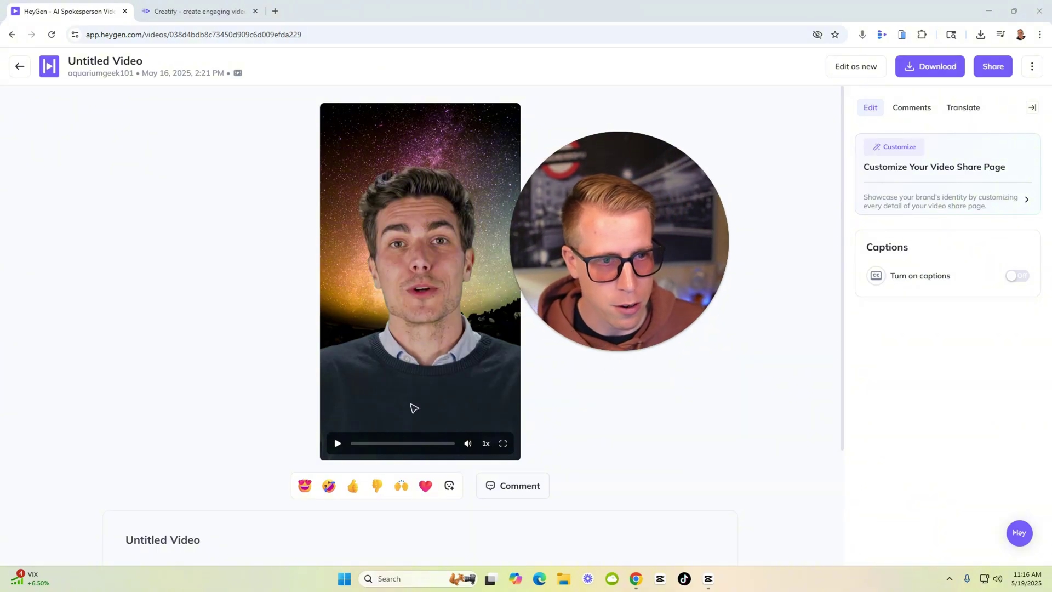
left_click(338, 445)
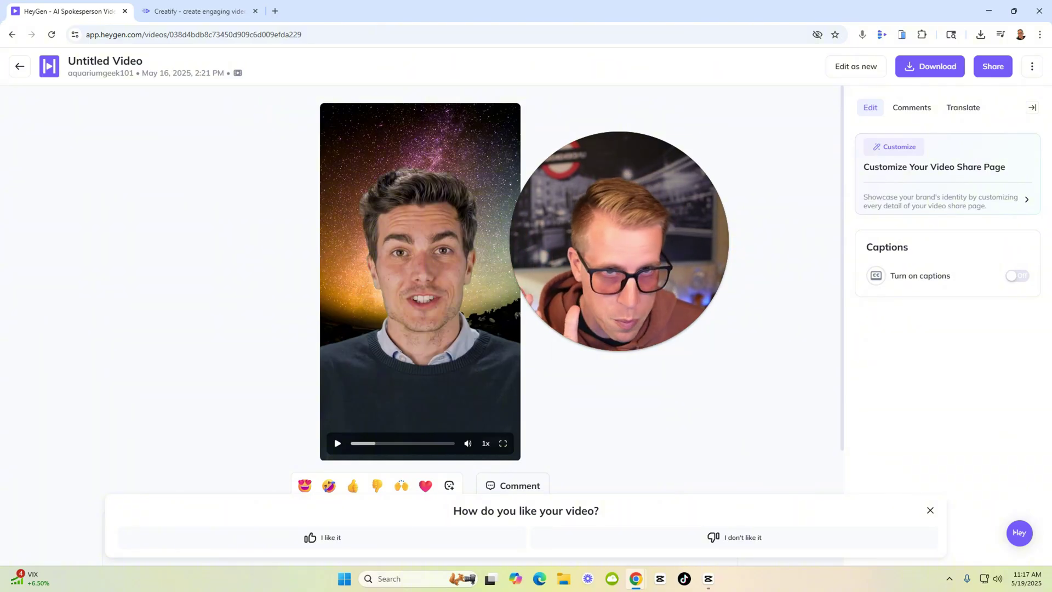
Start an edited copy of the video and delete its starry background
left_click(856, 67)
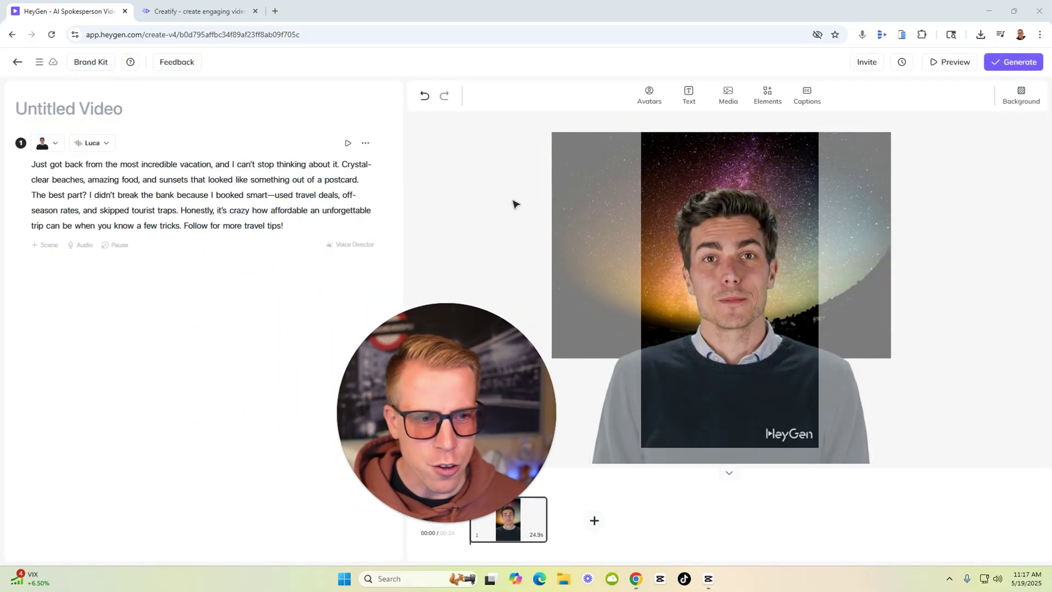
left_click_drag(284, 227, 210, 229)
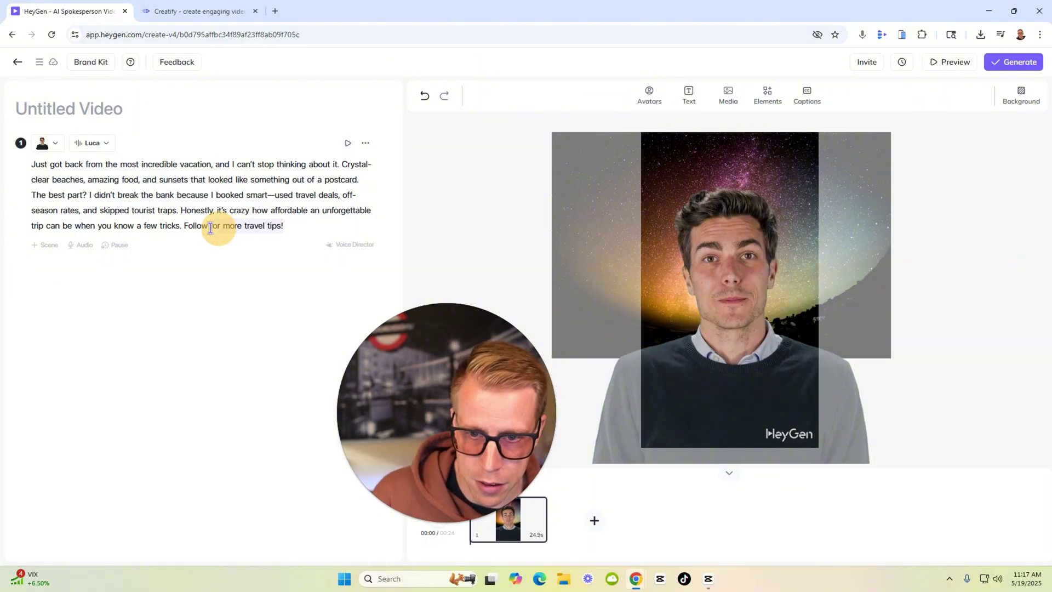
left_click(211, 228)
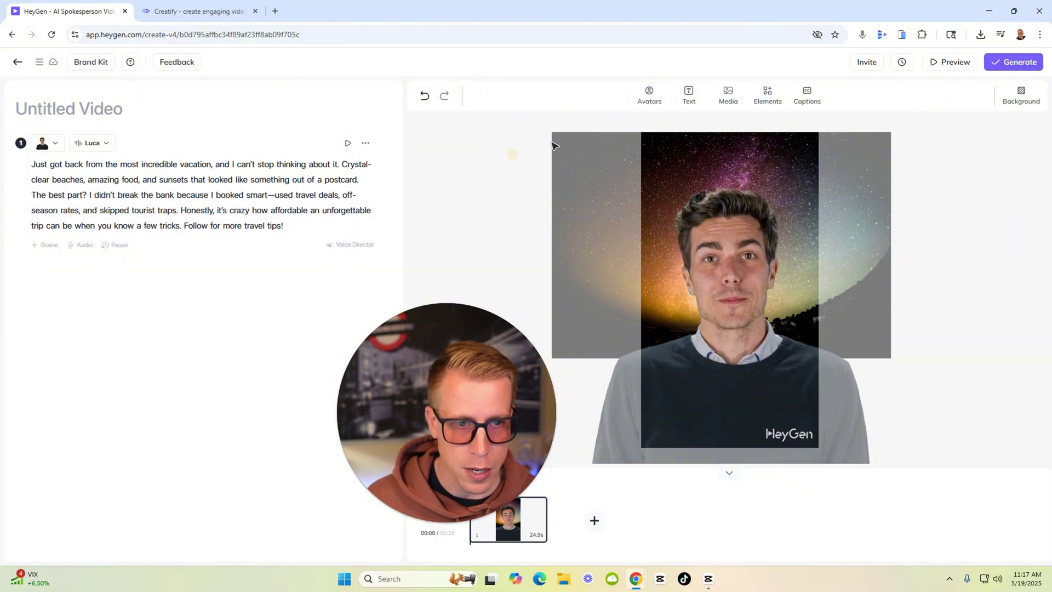
left_click(811, 160)
key("Delete")
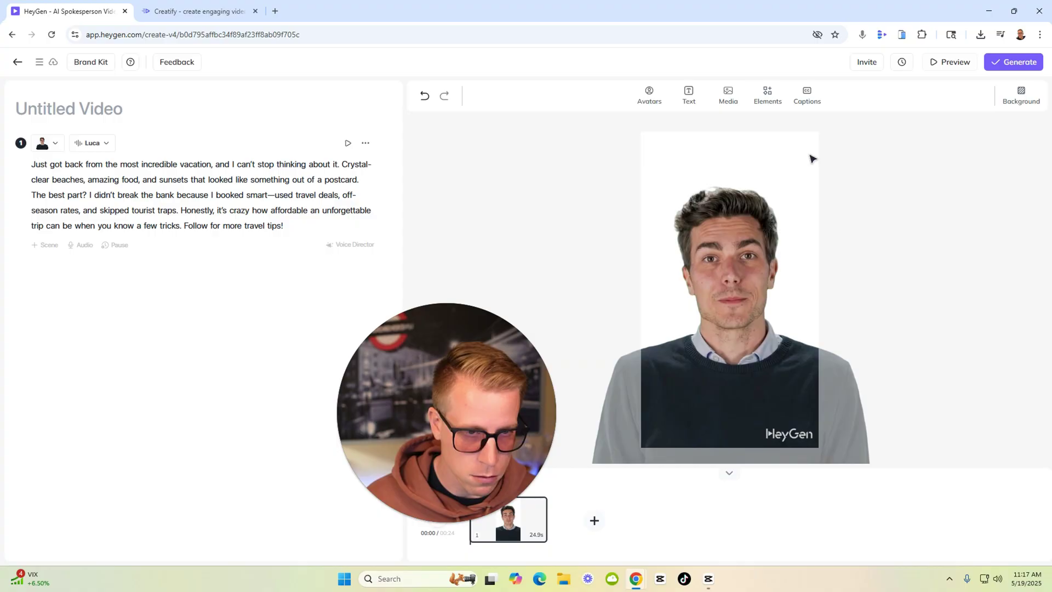
Add the sunset mountain stock image, enlarged and positioned behind the avatar
left_click(729, 95)
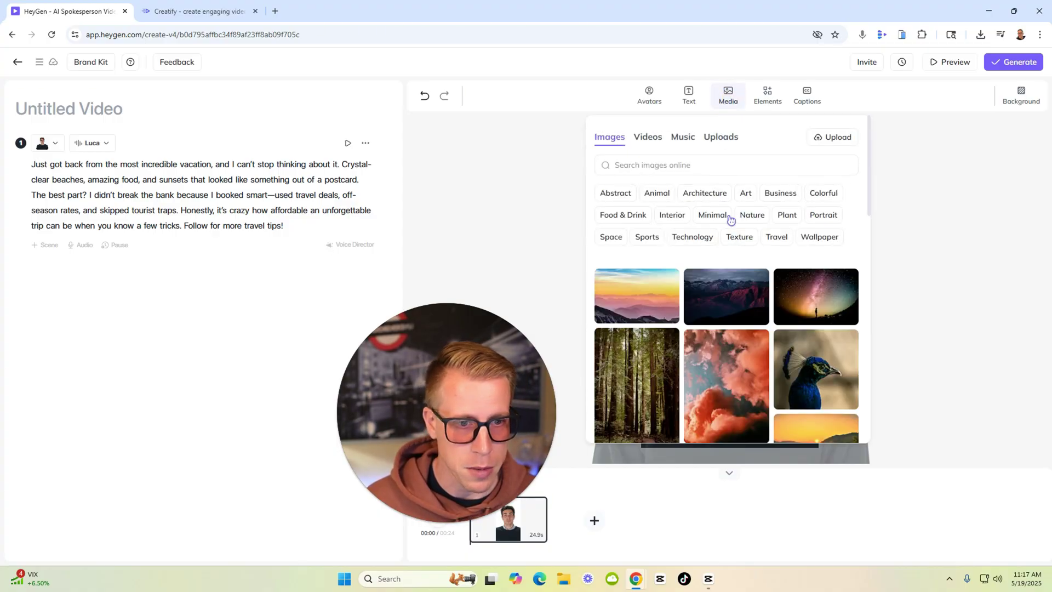
scroll(719, 308, "down", 2)
scroll(718, 308, "down", 1)
scroll(718, 307, "down", 2)
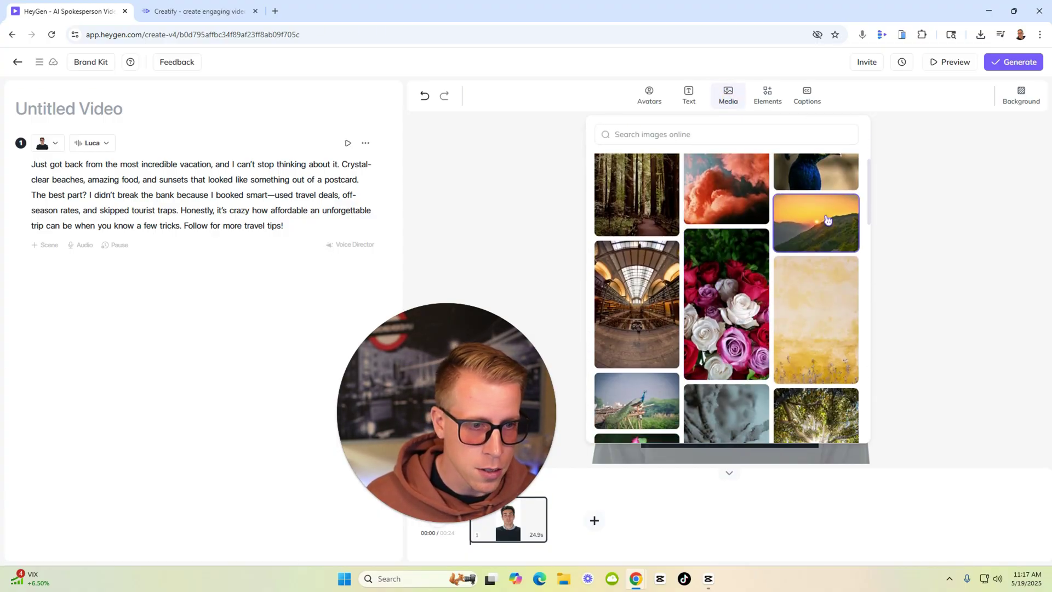
left_click(828, 219)
left_click_drag(743, 309, 688, 179)
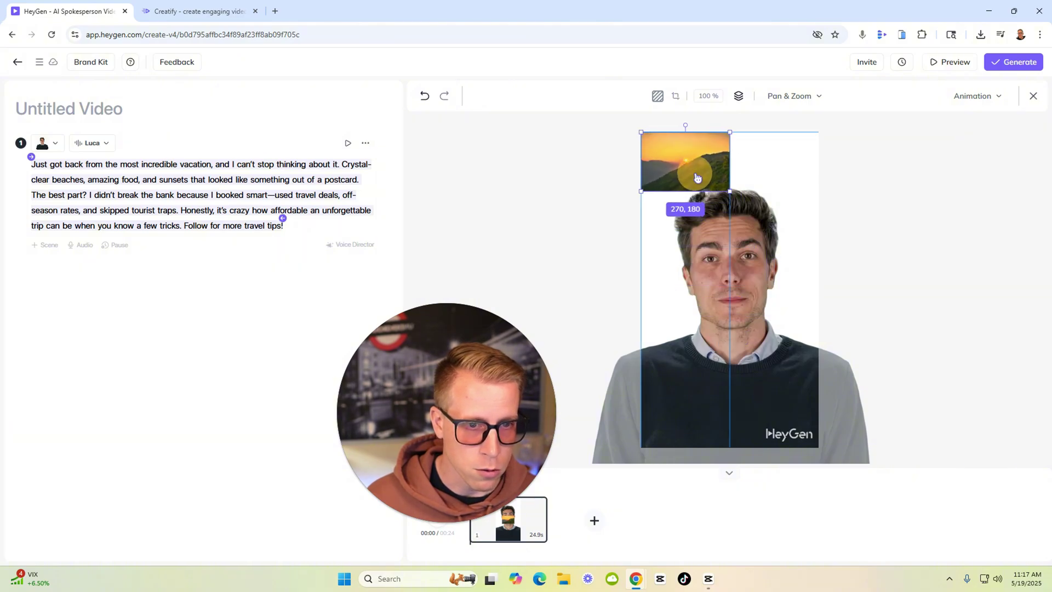
right_click(709, 172)
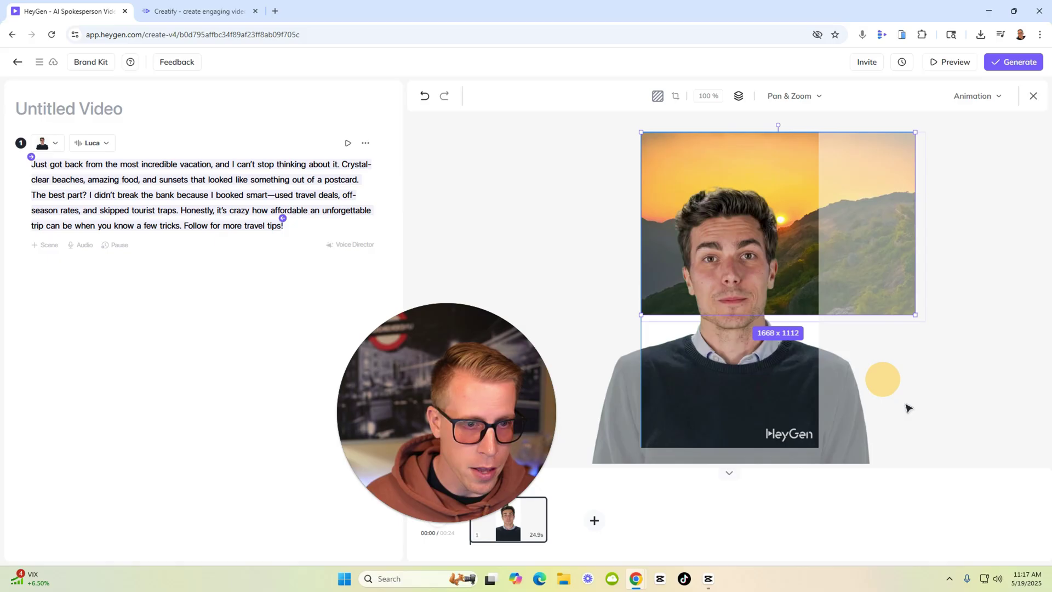
left_click_drag(729, 189, 905, 375)
left_click(817, 277)
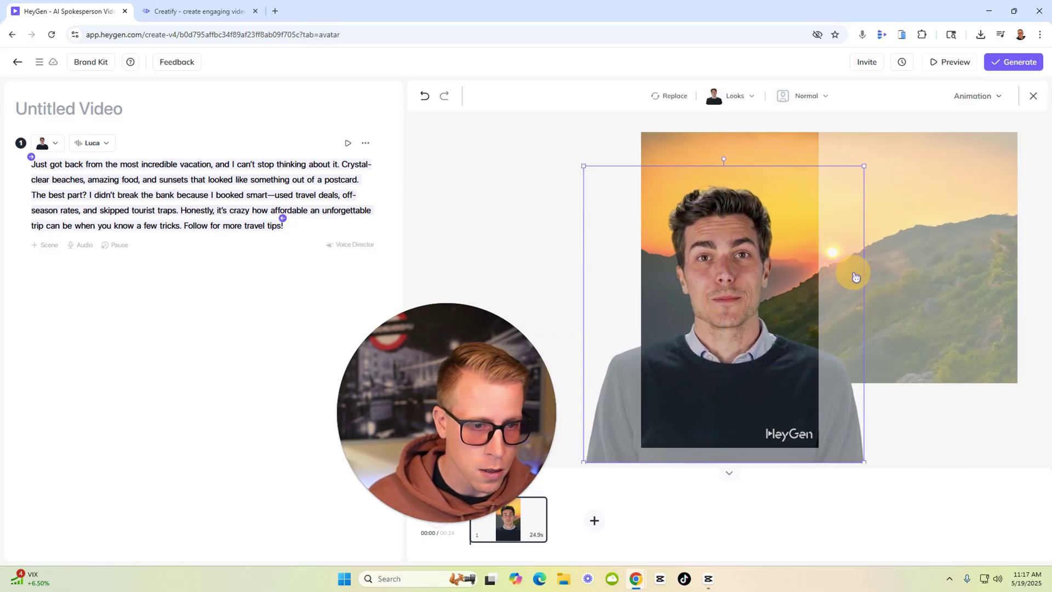
left_click_drag(914, 193, 878, 189)
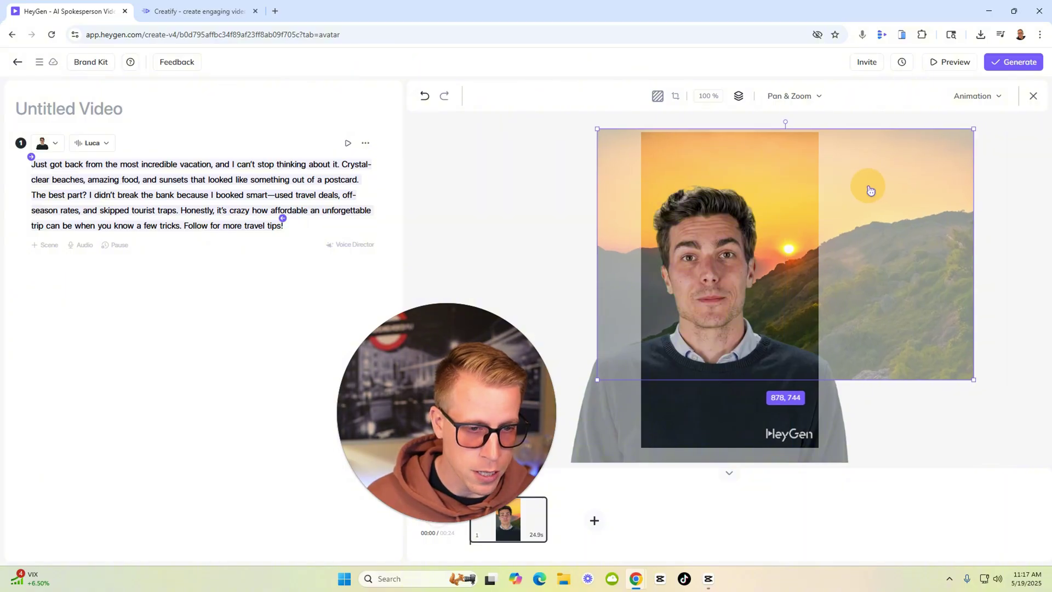
left_click(544, 172)
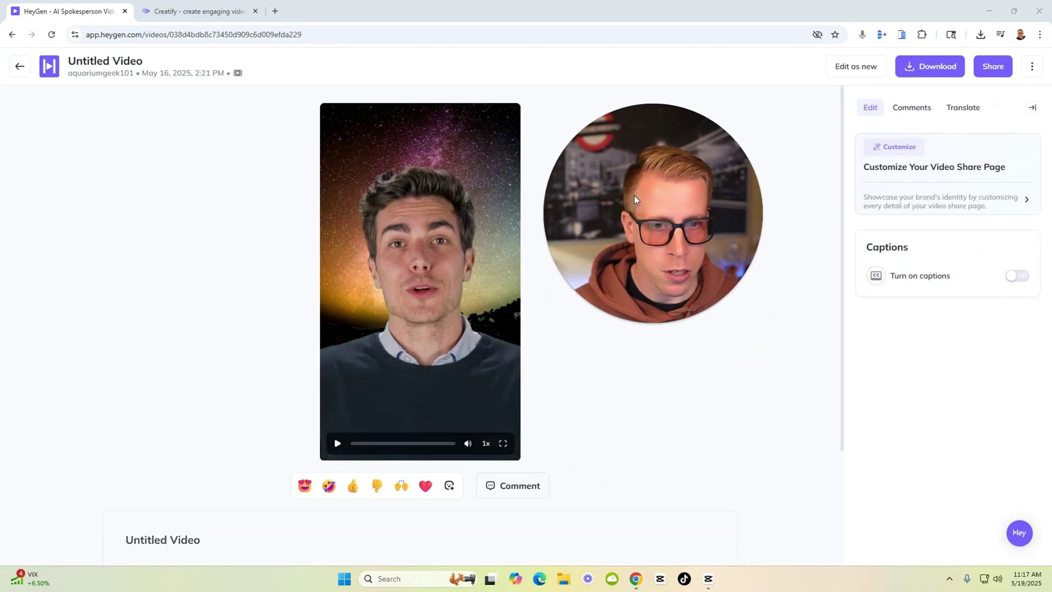
Go back from the video to the Projects page listing 15 videos
left_click(15, 68)
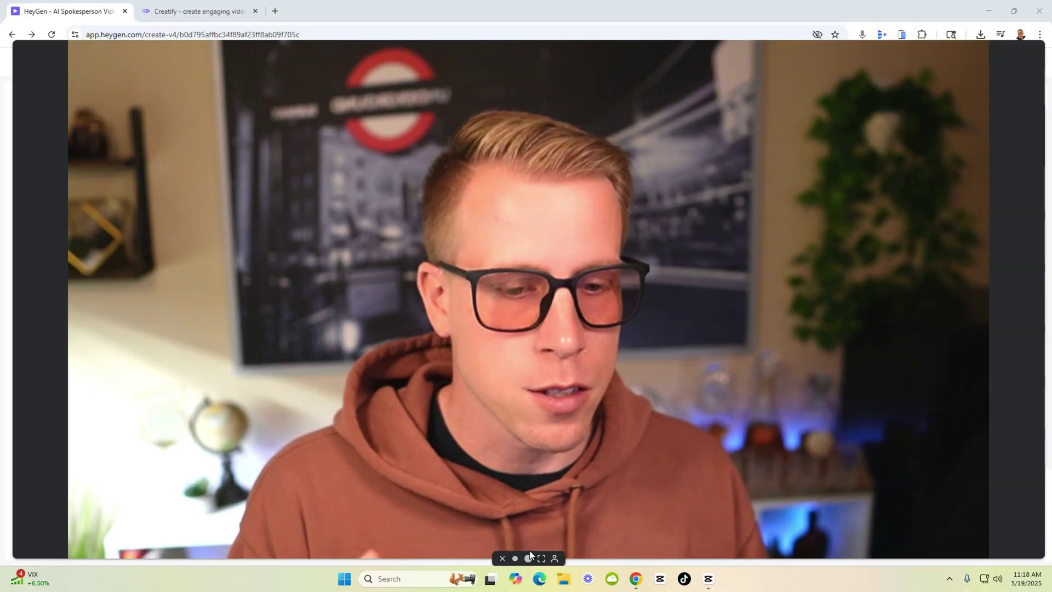
left_click(515, 559)
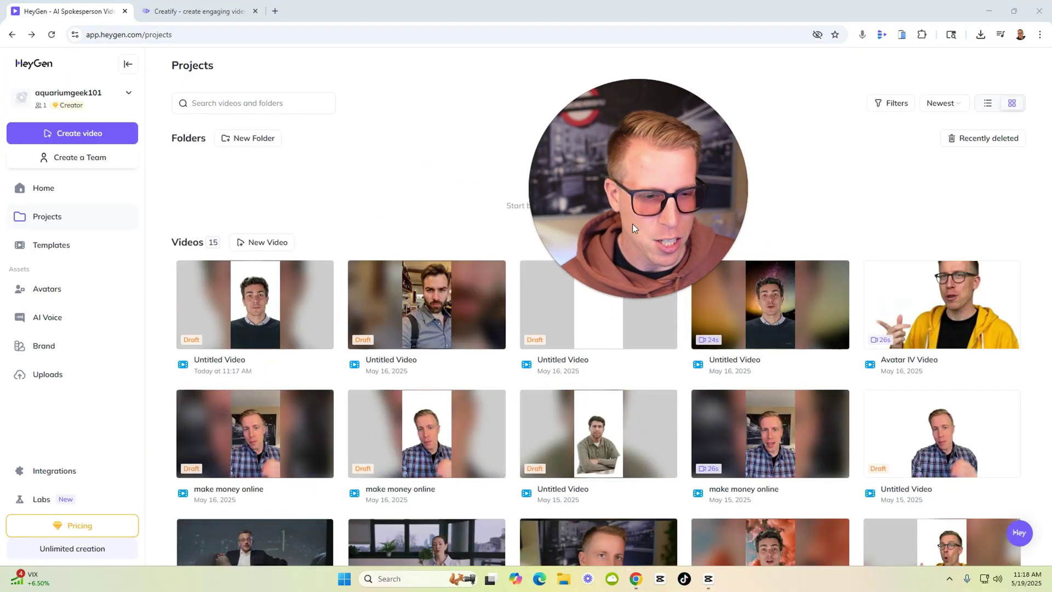
left_click(798, 444)
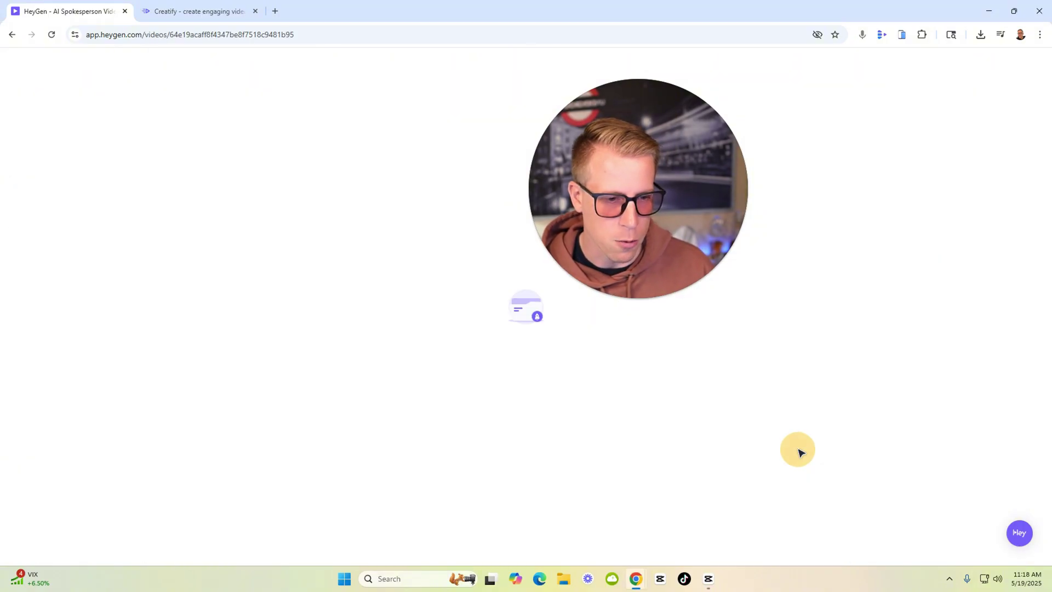
left_click_drag(629, 206, 625, 294)
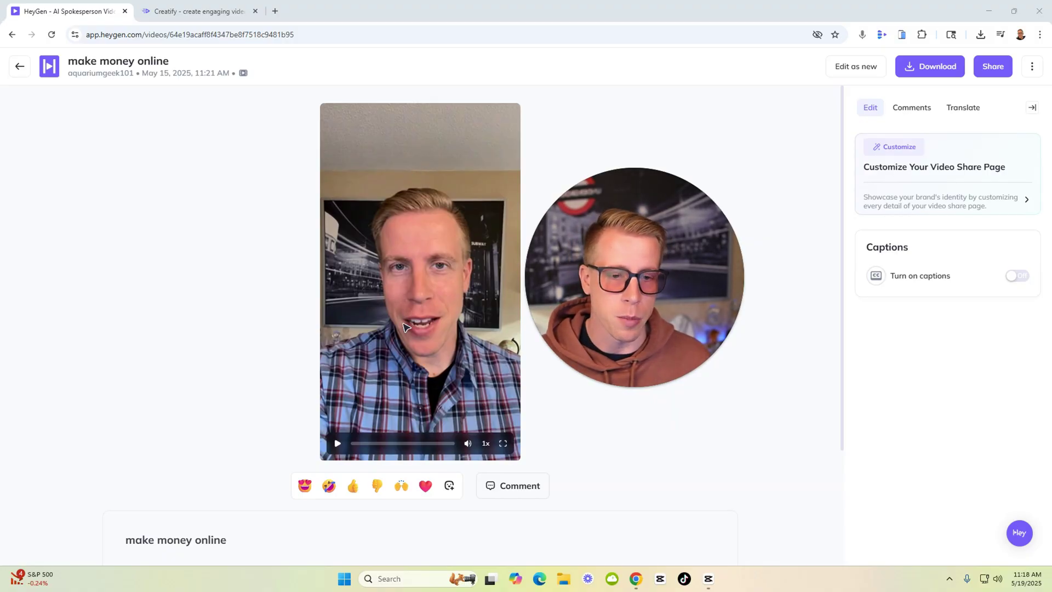
left_click(338, 444)
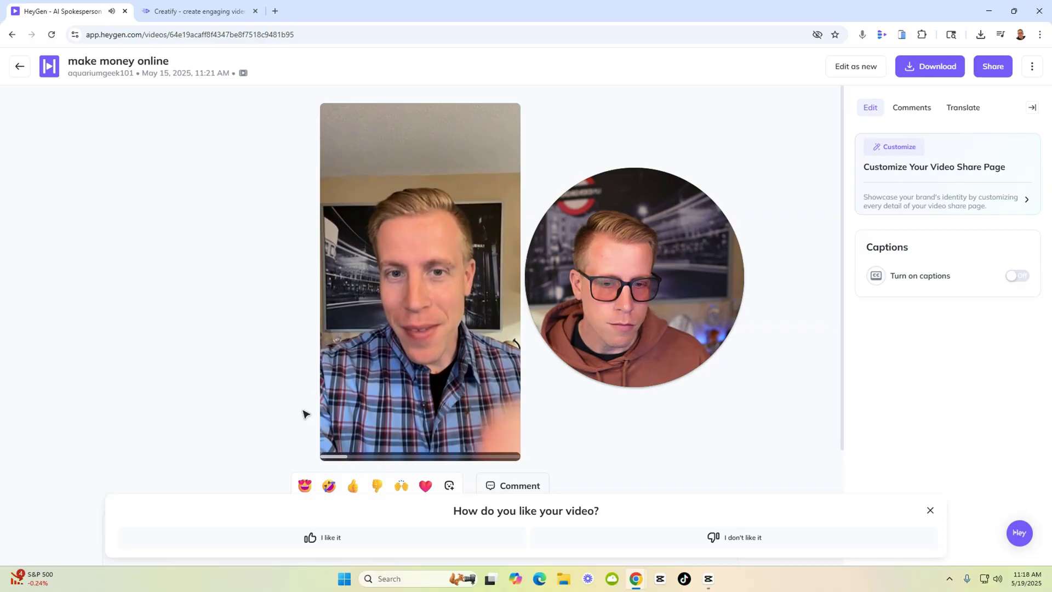
left_click(338, 445)
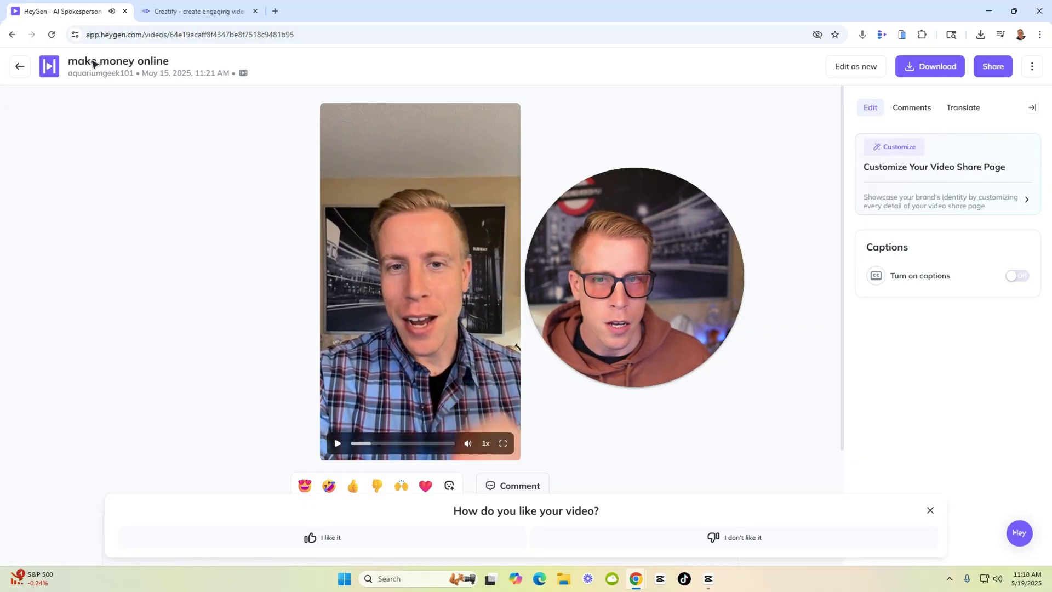
left_click(24, 73)
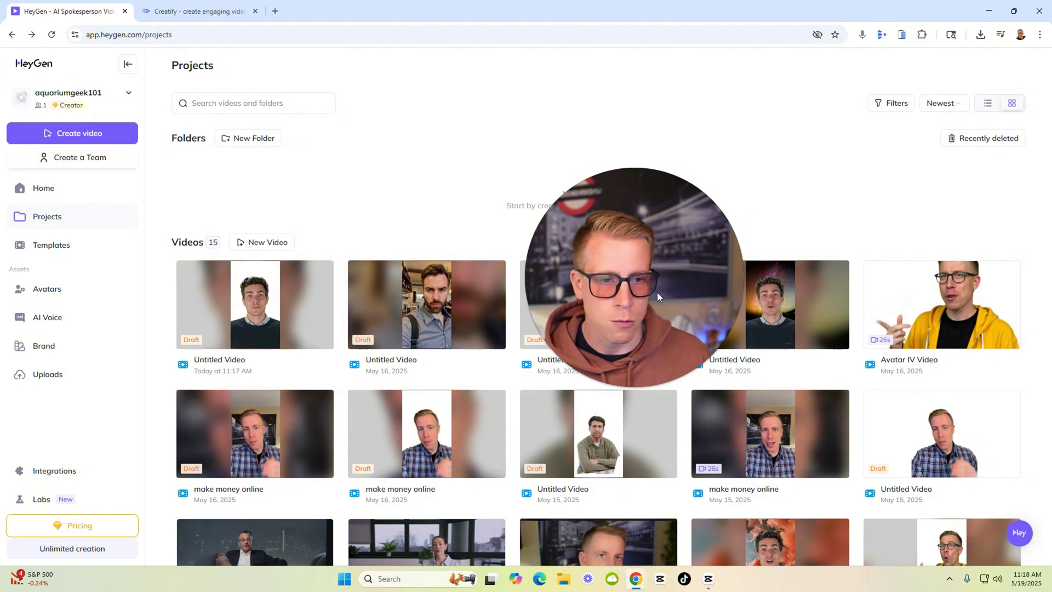
left_click(469, 430)
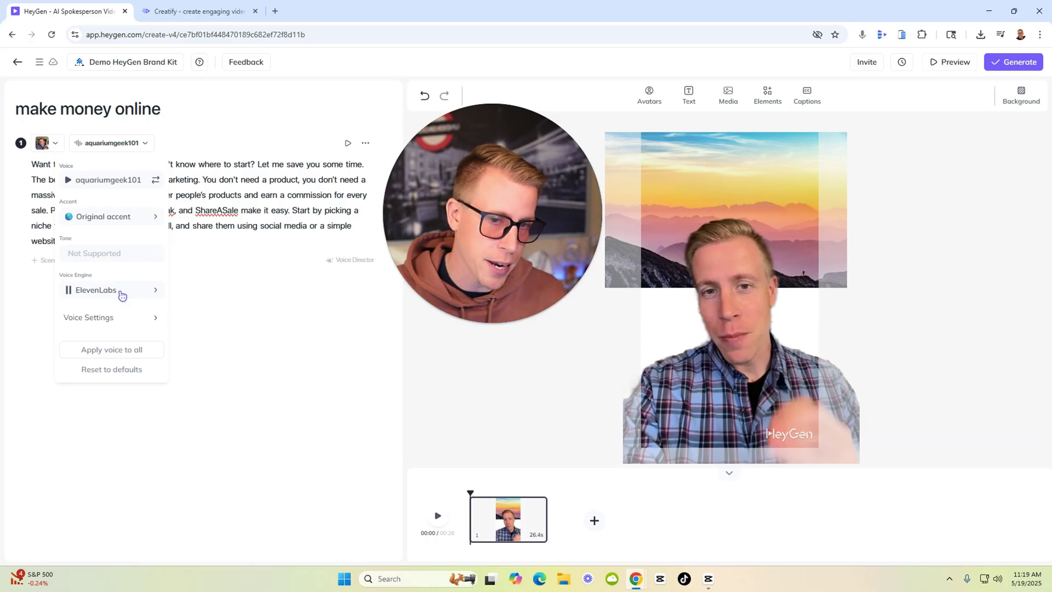
left_click(15, 63)
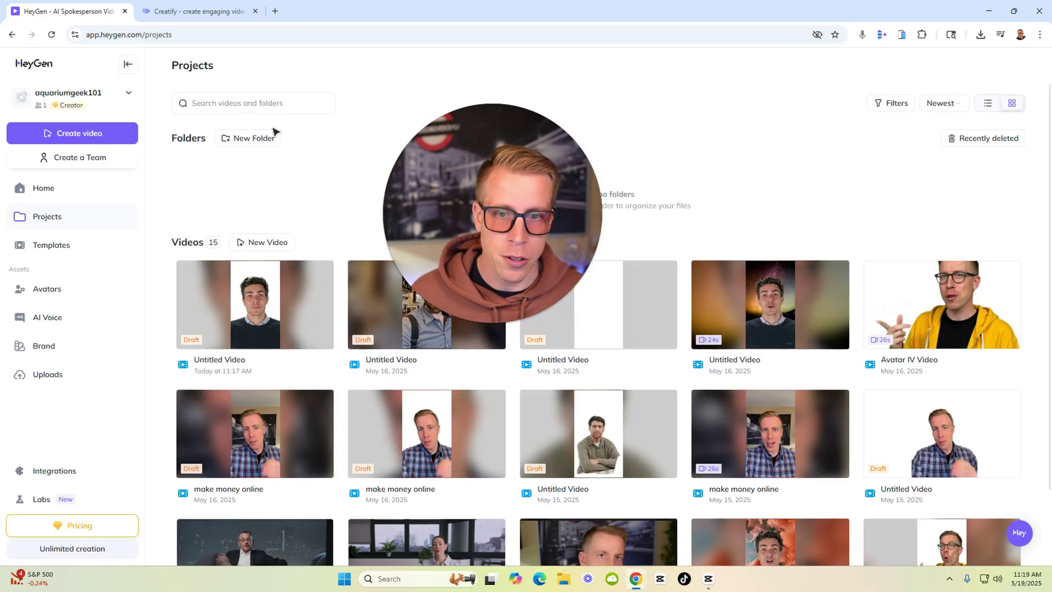
Play the Riverside.FM alternative video to 0:04, then switch to the Creatify tab
left_click(41, 188)
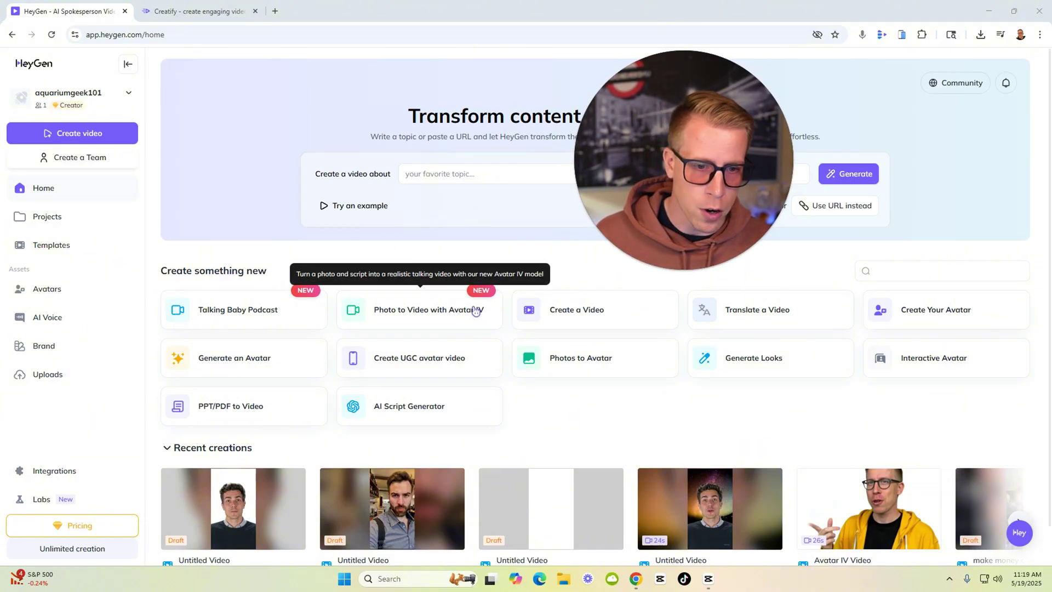
mouse_move(770, 309)
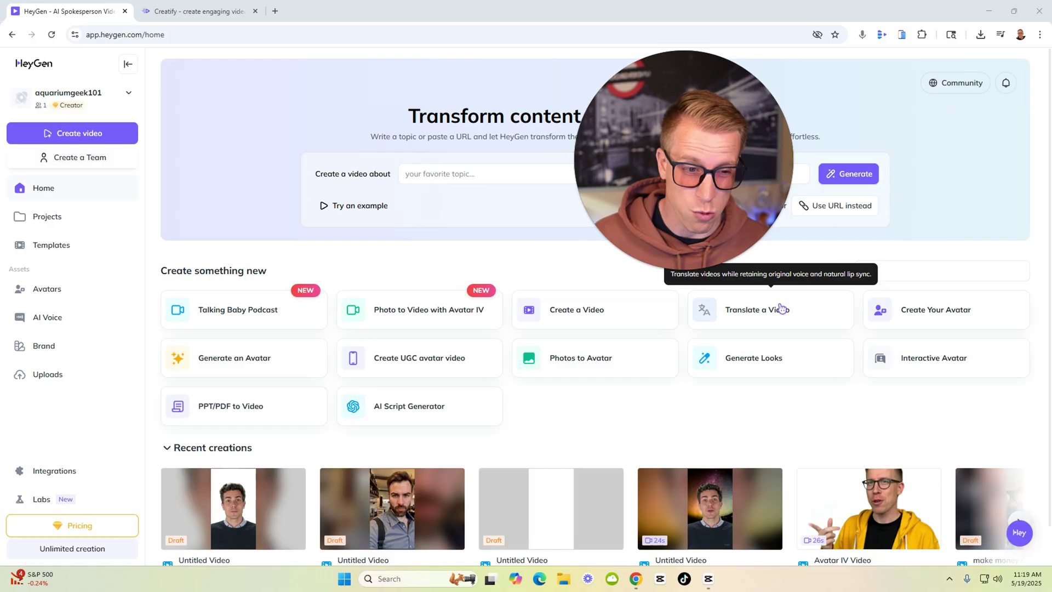
scroll(749, 322, "down", 1)
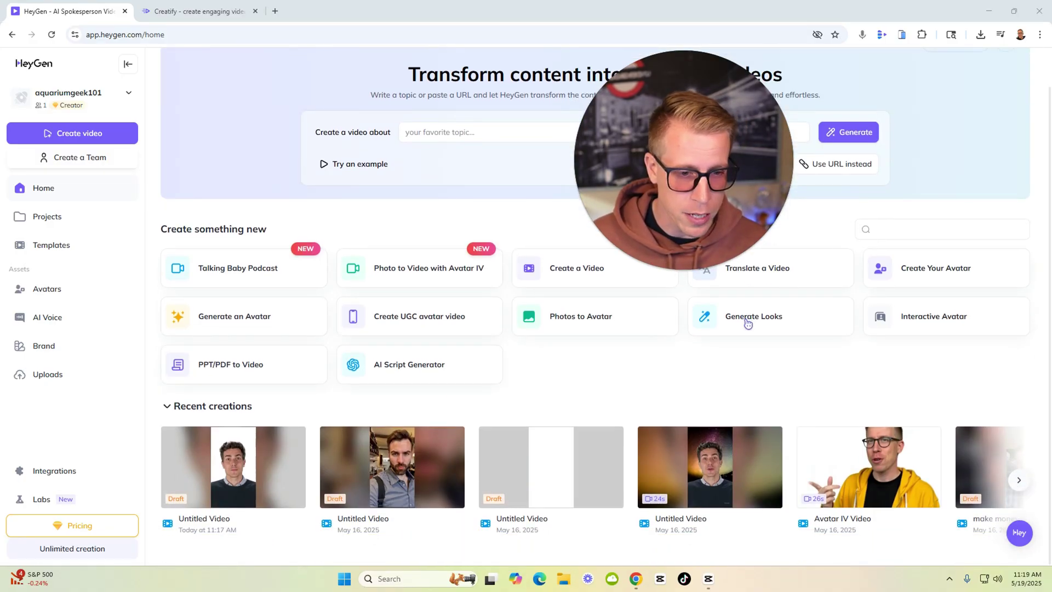
left_click(64, 226)
mouse_move(255, 304)
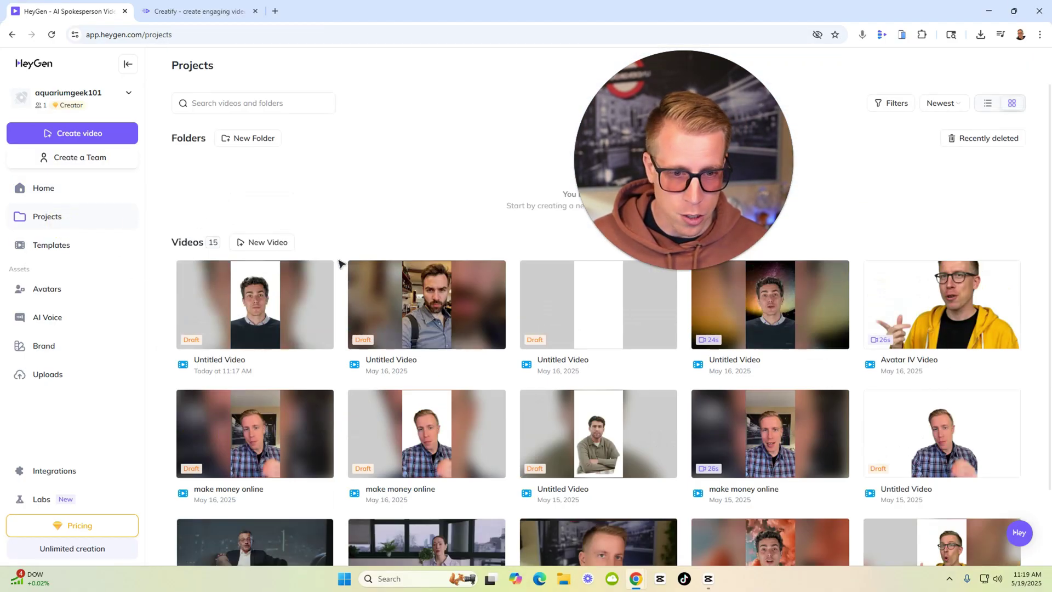
left_click(621, 475)
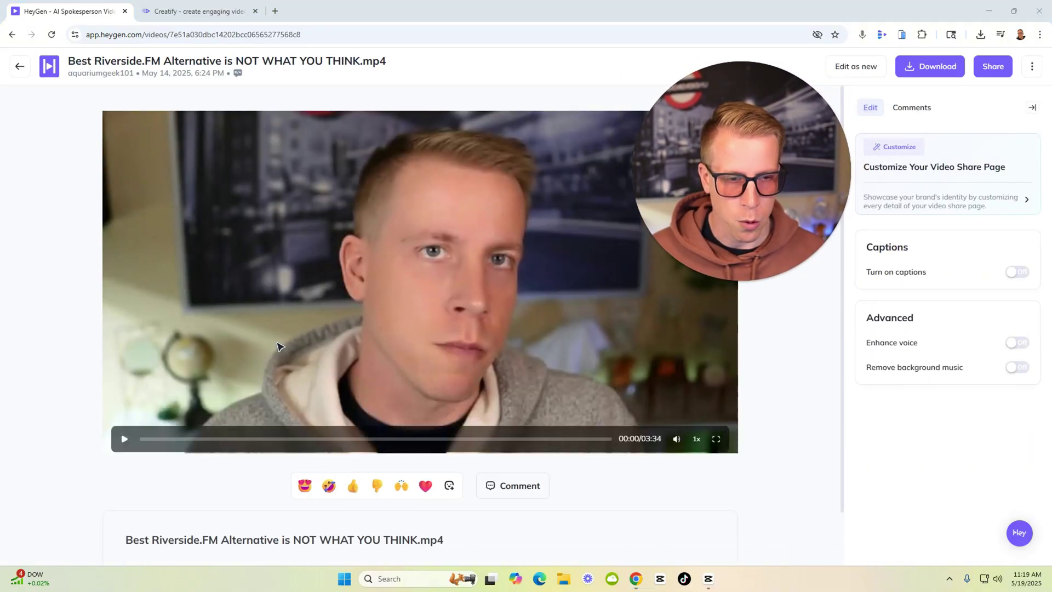
left_click(126, 445)
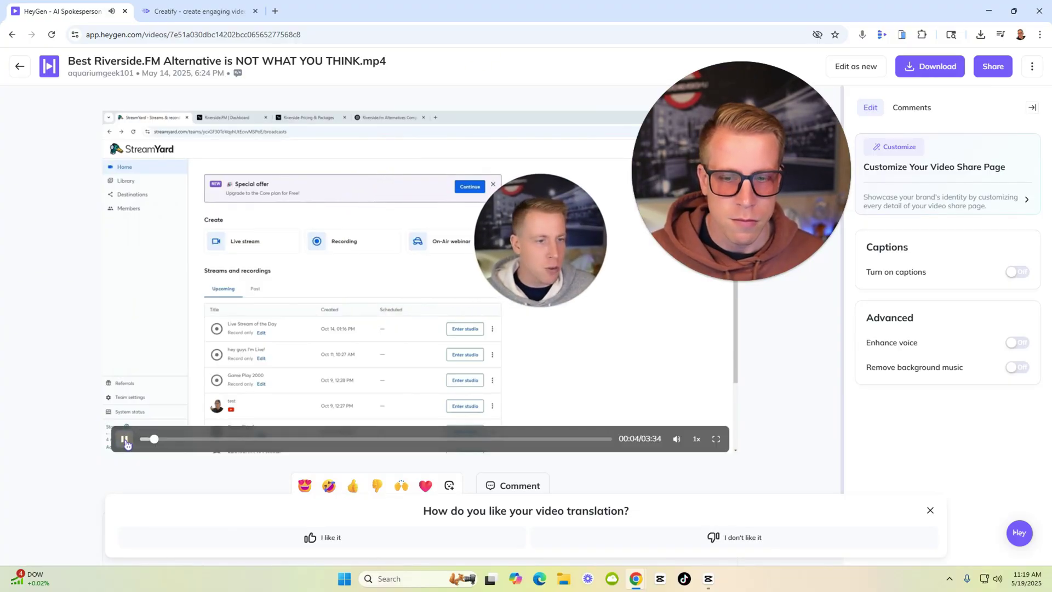
left_click(21, 69)
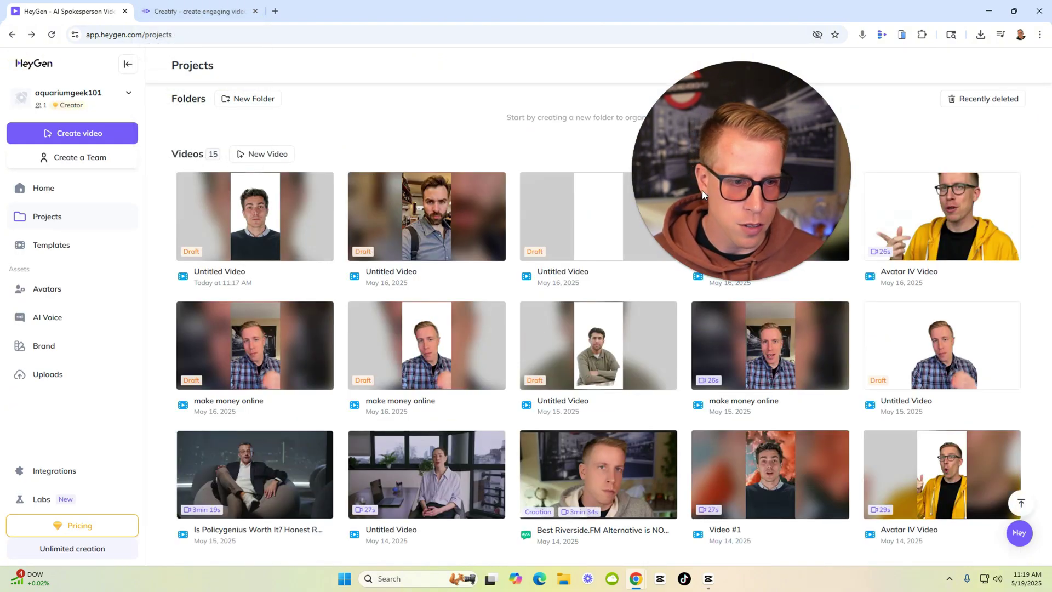
left_click(188, 13)
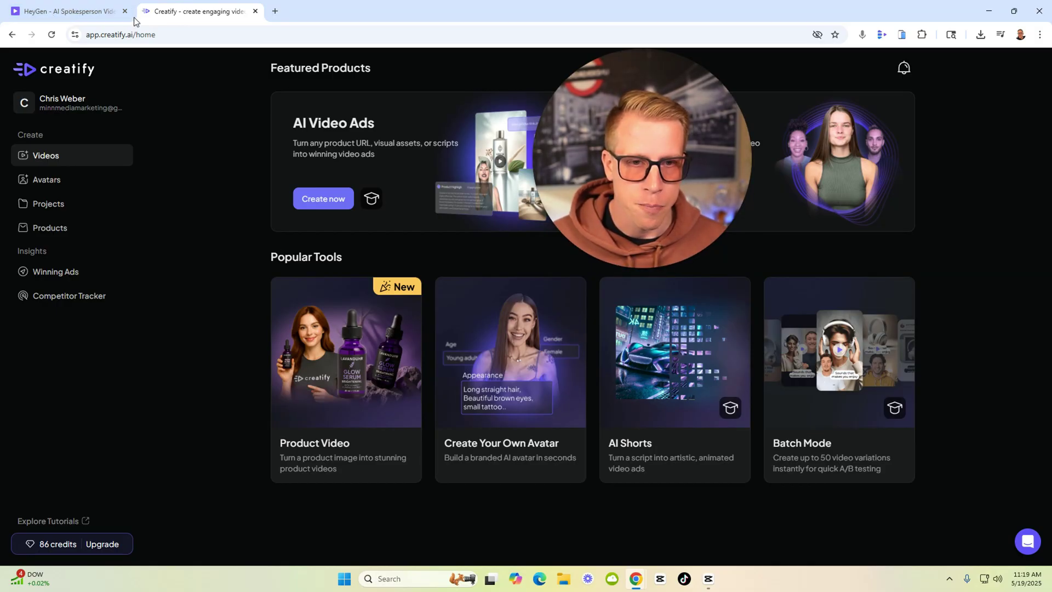
Open Creatify's 'Buying your first home' project video, pause it and scrub to 0:18
left_click(98, 13)
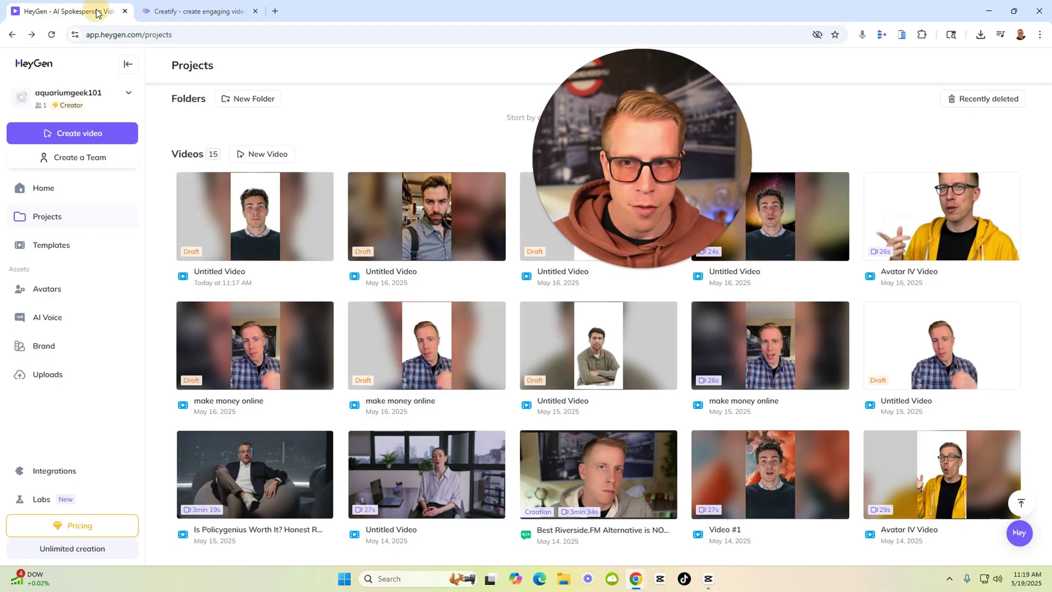
left_click(171, 16)
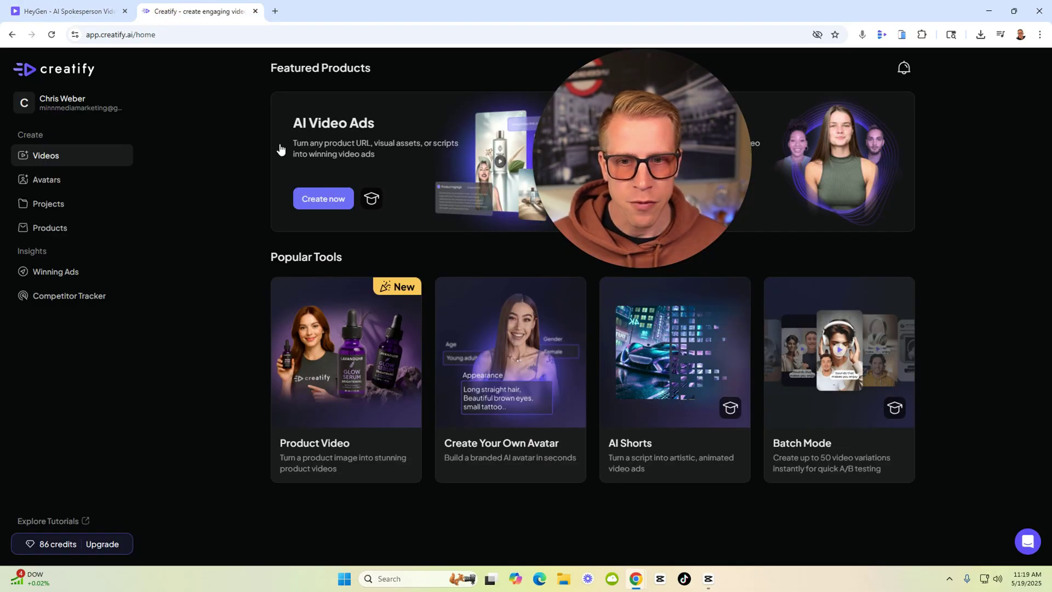
left_click(66, 204)
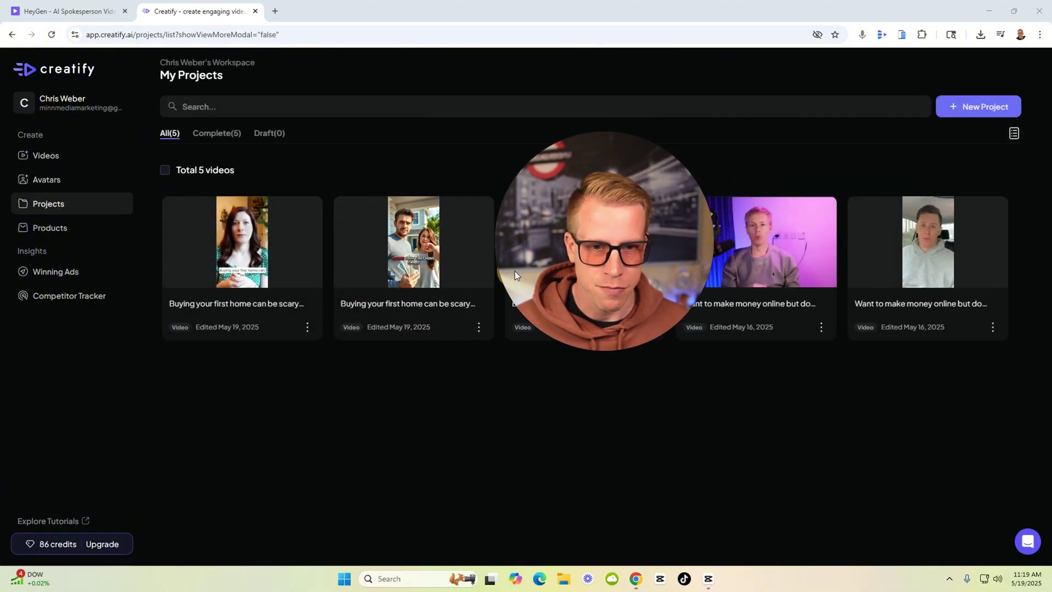
left_click(458, 281)
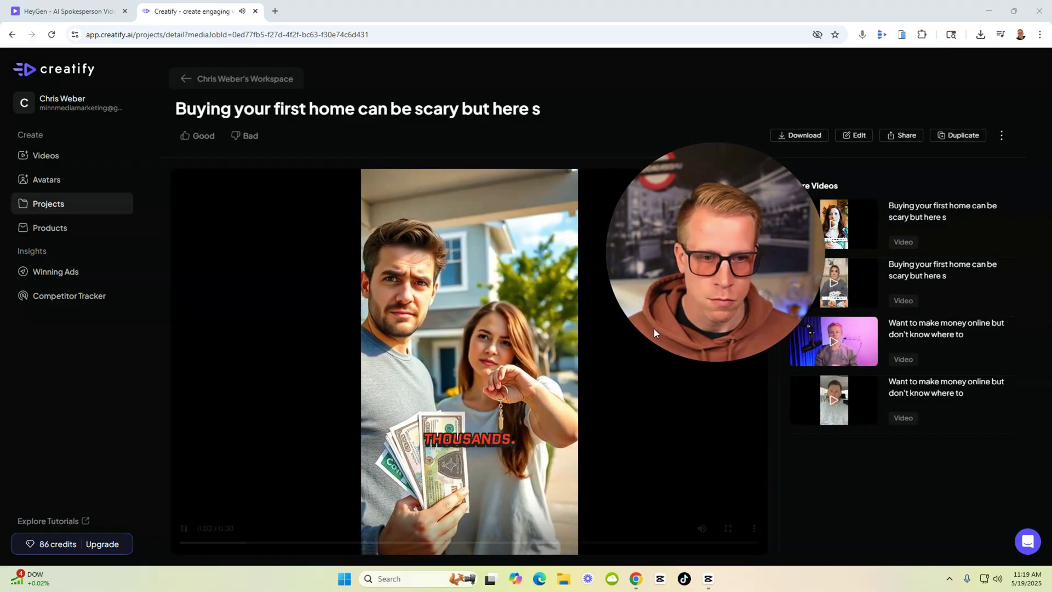
left_click(184, 529)
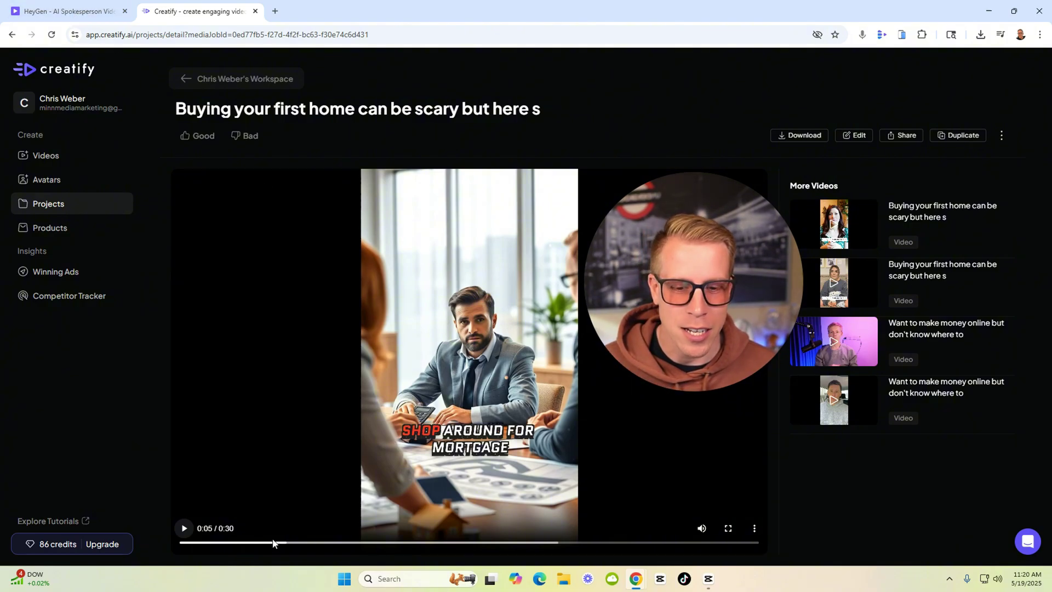
left_click_drag(287, 549, 542, 553)
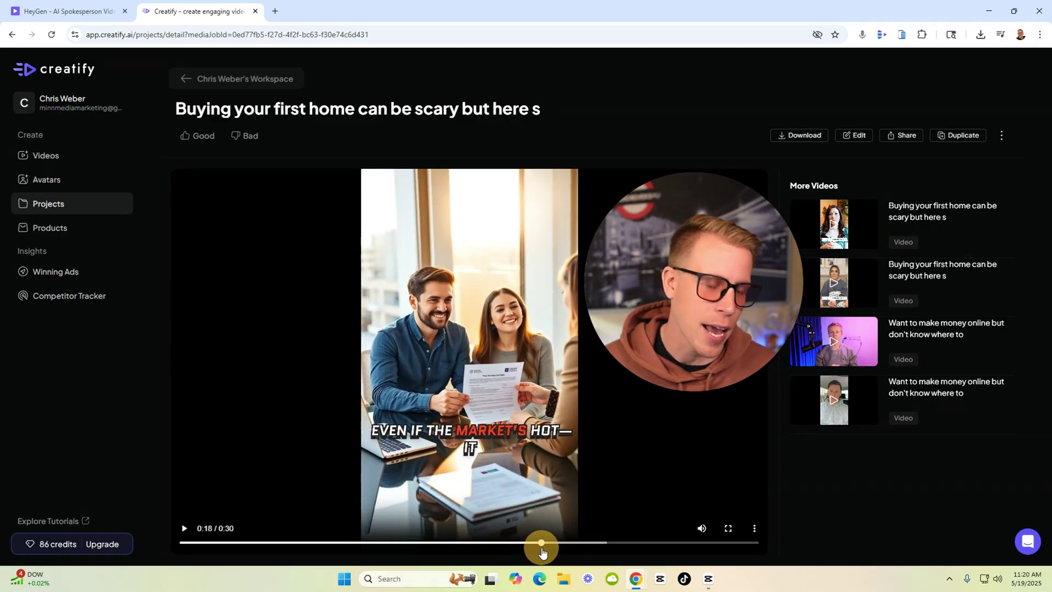
On HeyGen Home, dismiss the PPT/PDF to Video dialog and reach Talking Baby Podcast
left_click(57, 11)
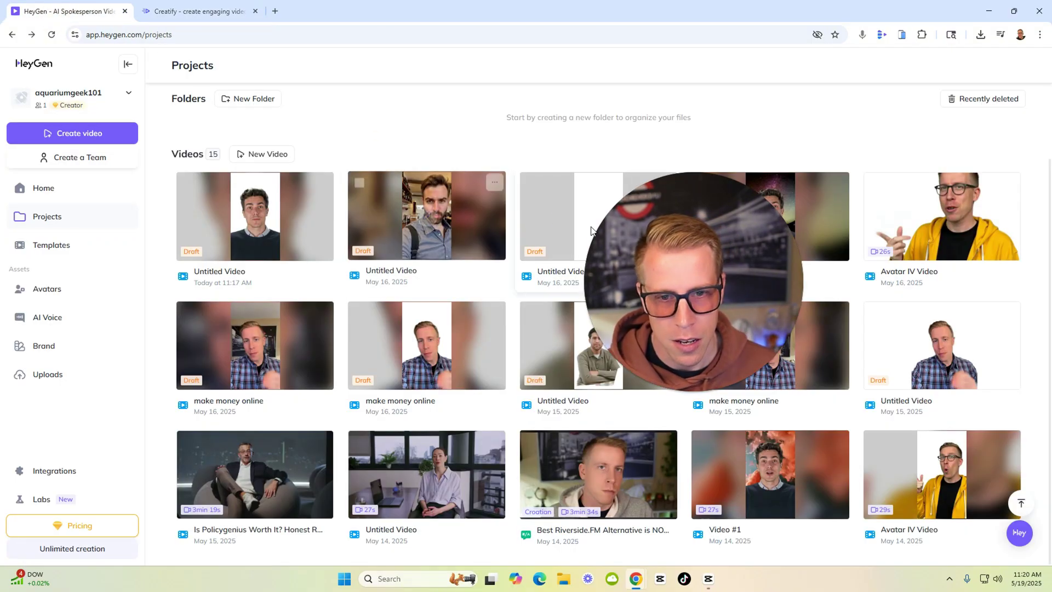
left_click(38, 188)
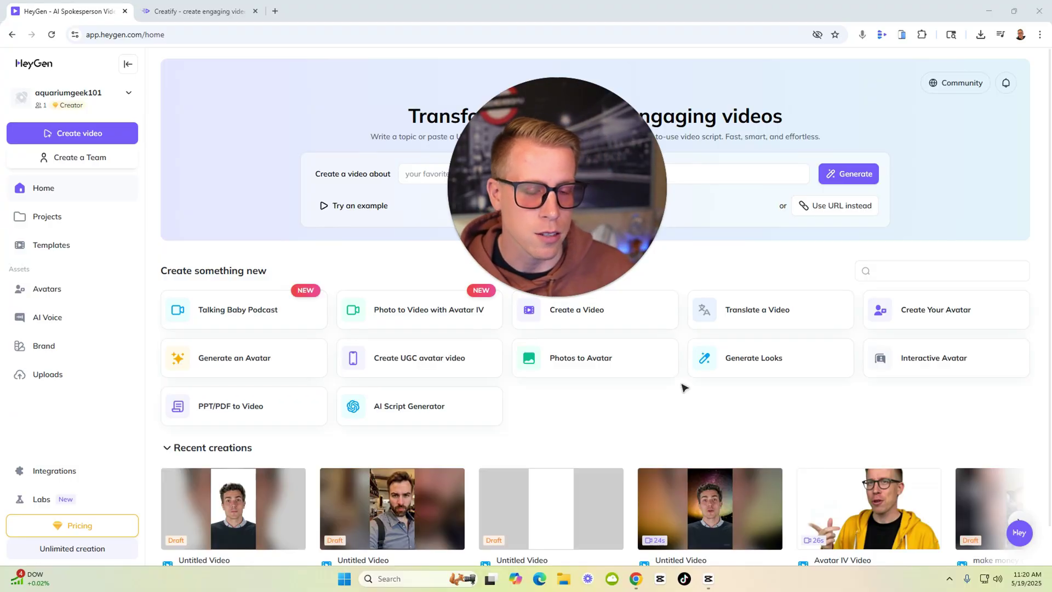
left_click(566, 297)
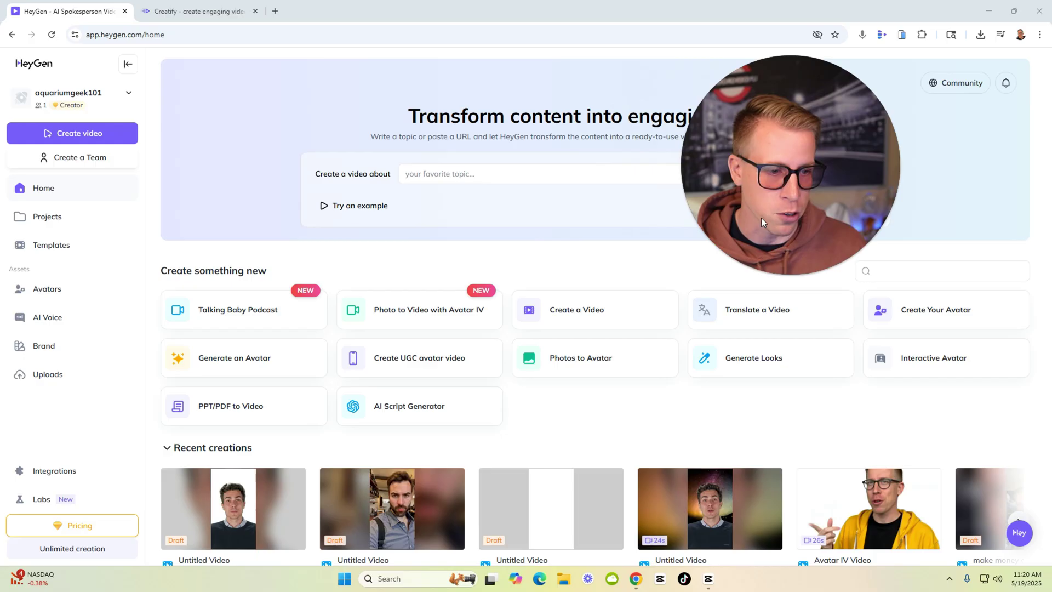
scroll(612, 383, "down", 1)
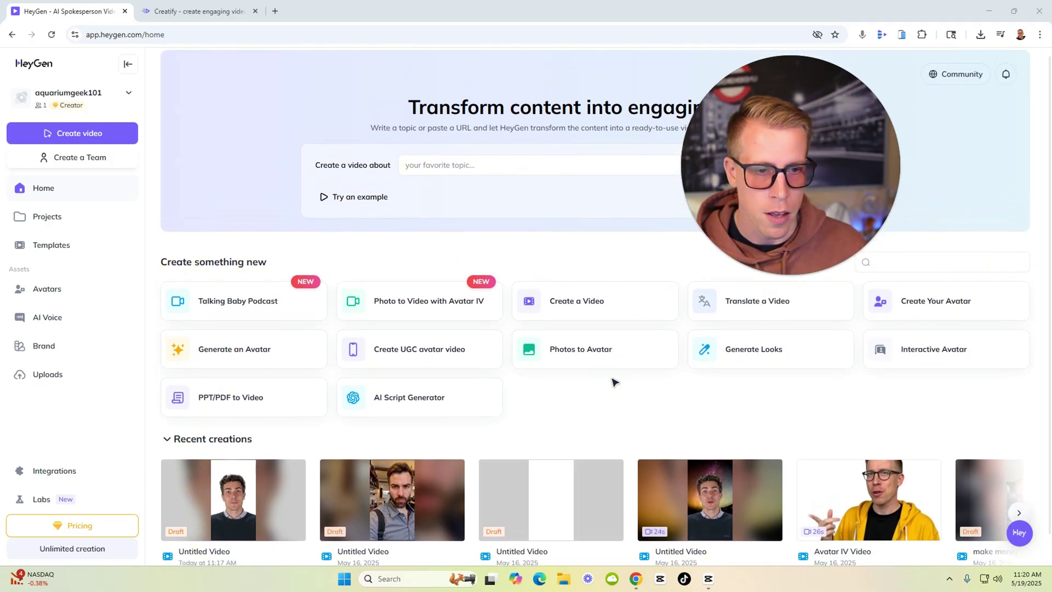
scroll(612, 382, "up", 1)
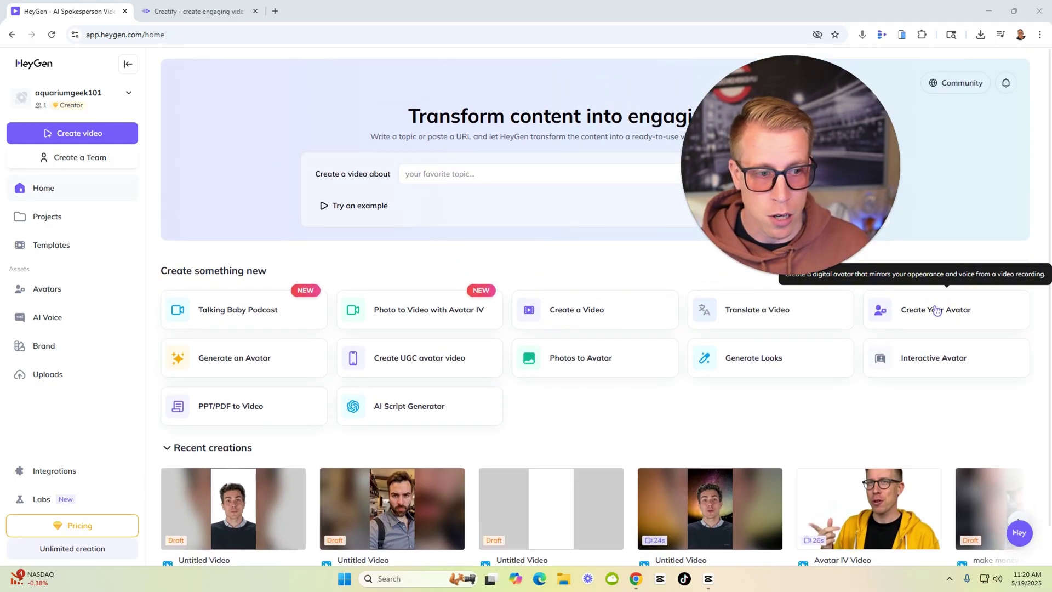
left_click(253, 422)
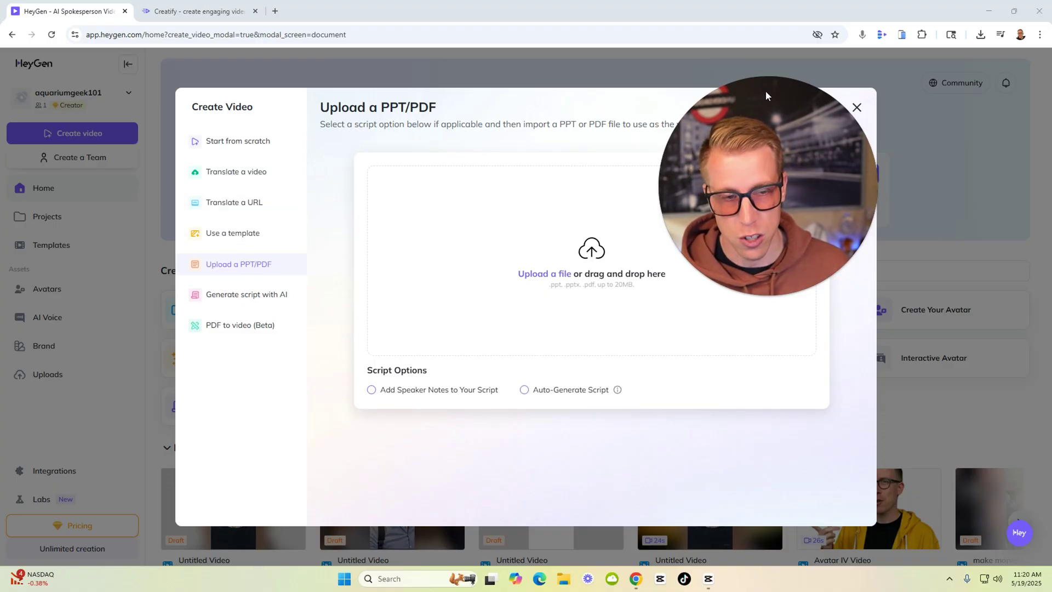
left_click(856, 106)
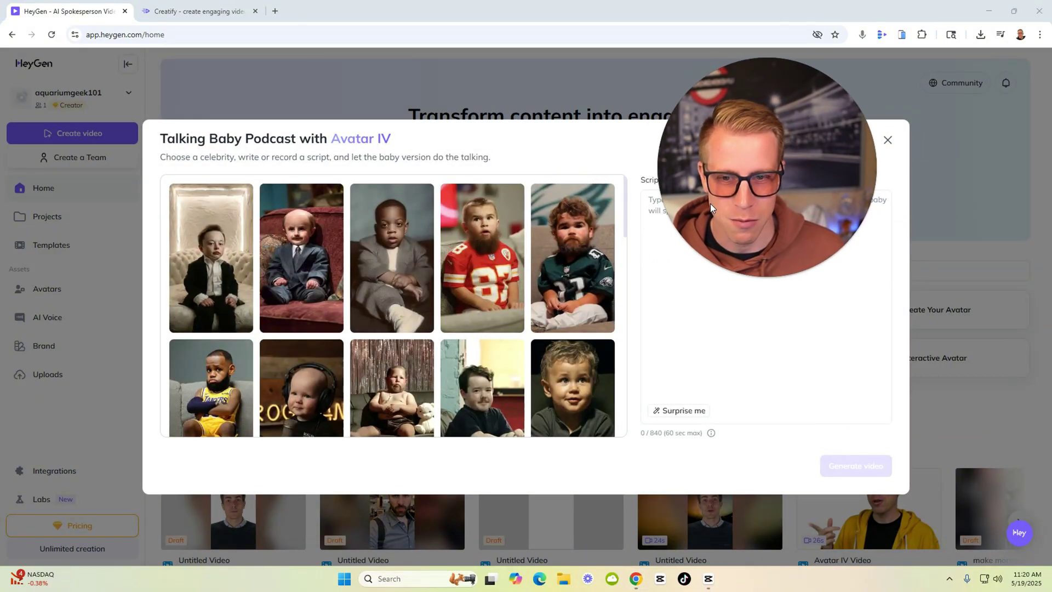
Pick the first celebrity baby avatar, then open ChatGPT in a new tab
left_click(201, 285)
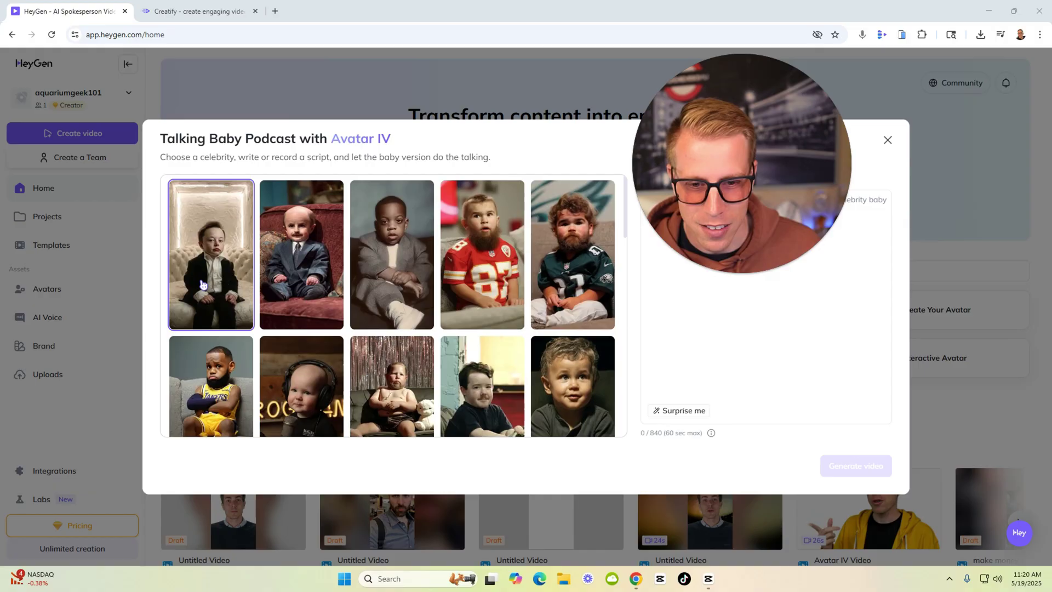
scroll(201, 284, "down", 2)
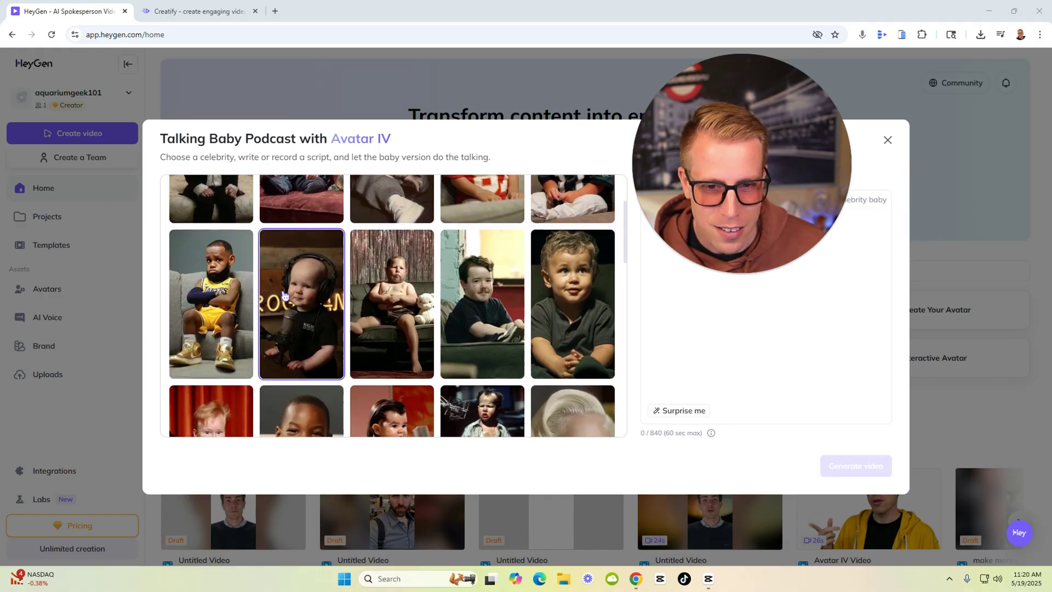
scroll(283, 297, "down", 1)
scroll(275, 305, "up", 3)
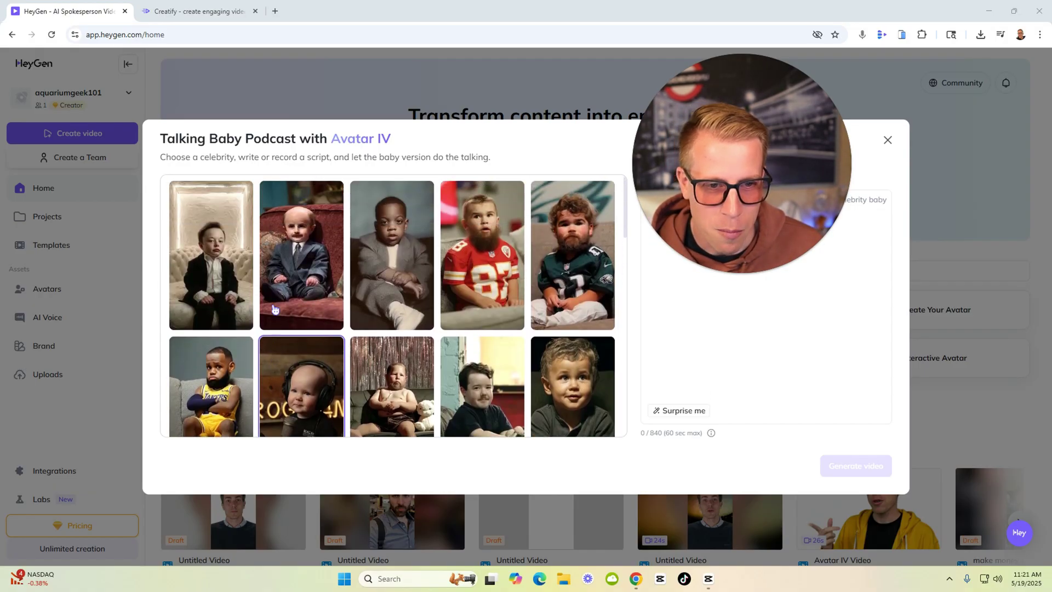
left_click(275, 12)
Select the home-buying script in ChatGPT's 'Make Money Online Tips' chat, then return to HeyGen
left_click(269, 54)
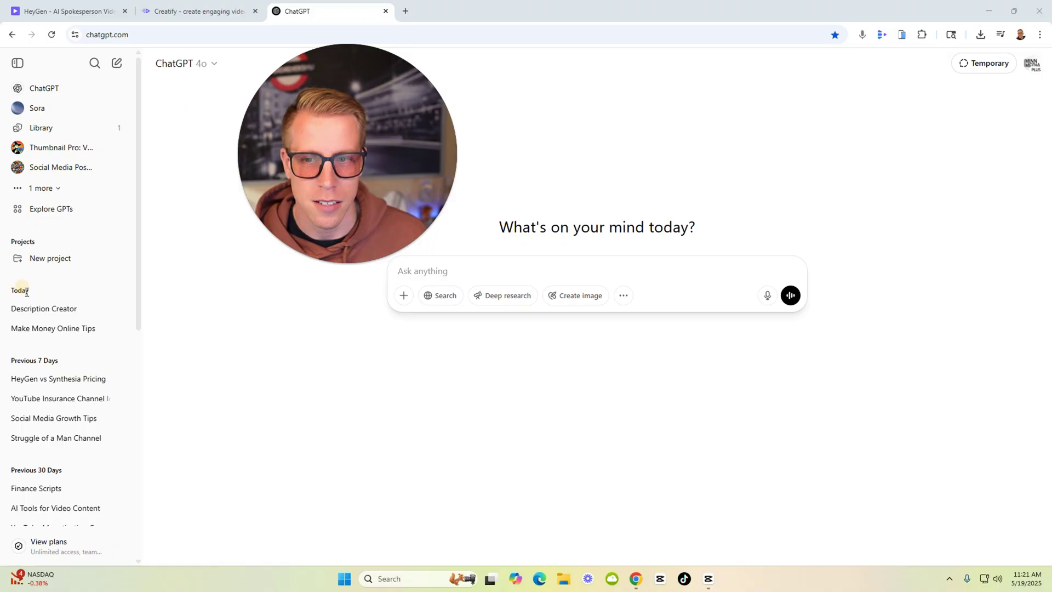
left_click(56, 329)
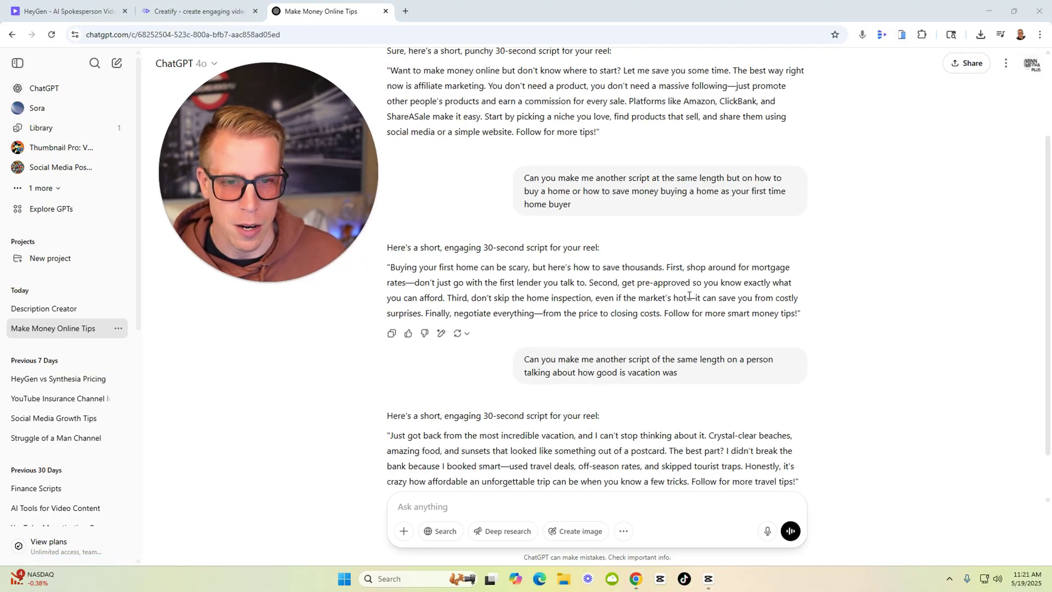
left_click_drag(798, 311, 392, 268)
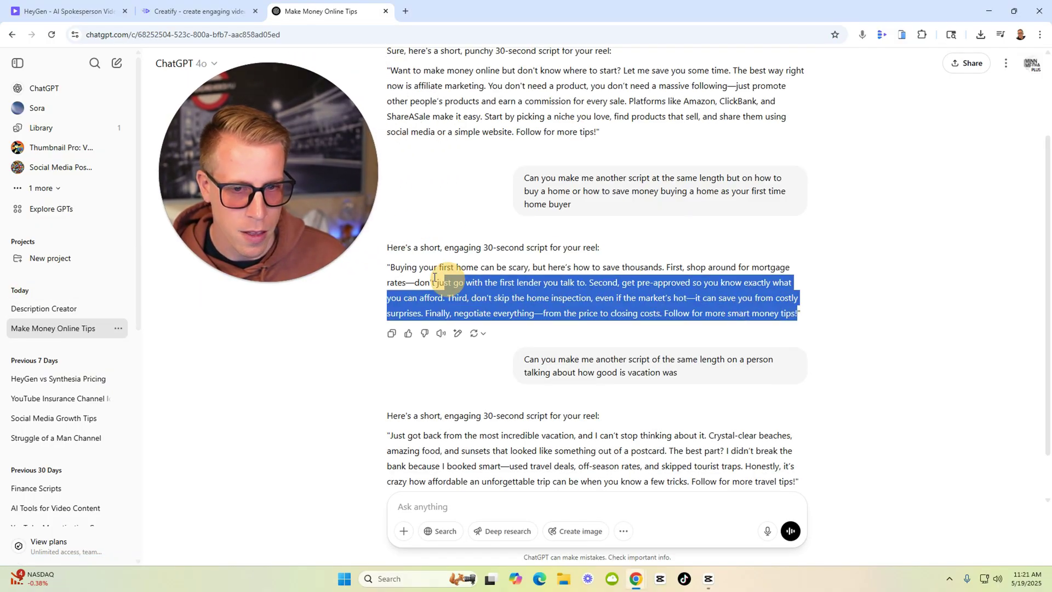
left_click(62, 10)
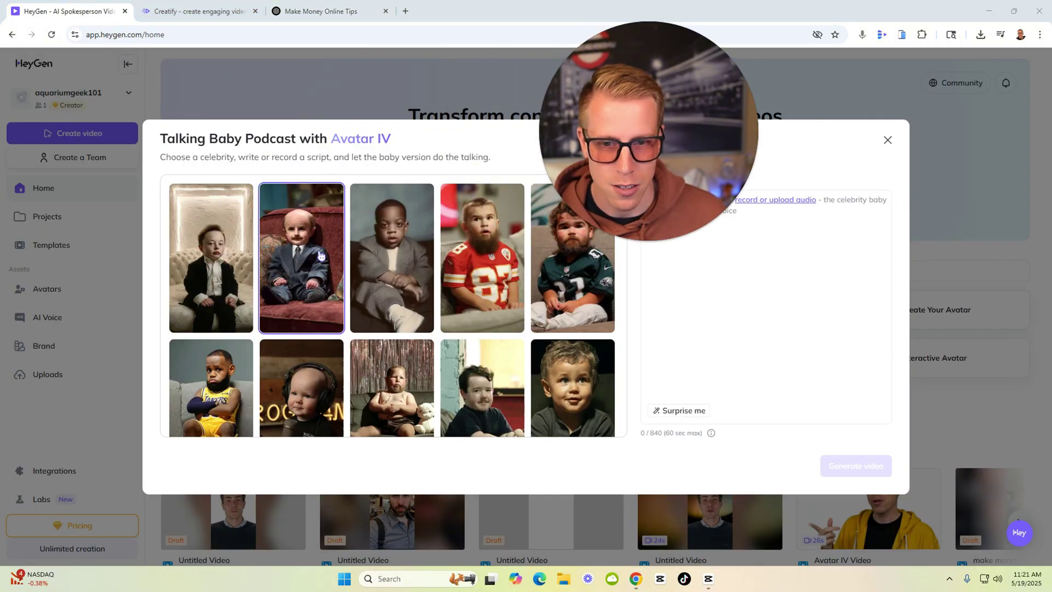
scroll(320, 256, "down", 2)
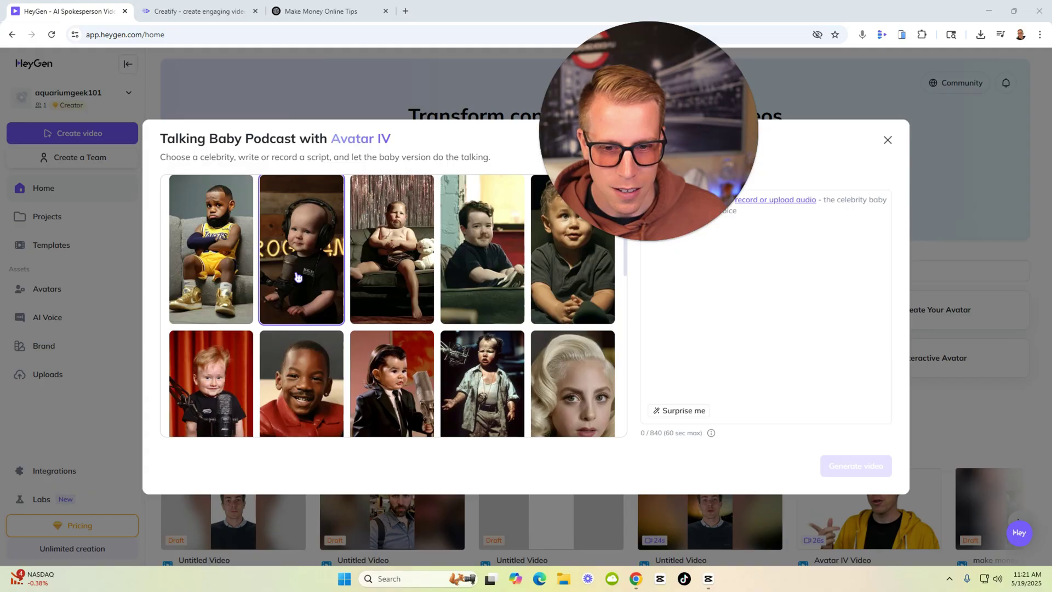
Choose the podcast-microphone toddler avatar and paste the home-buying script
left_click(226, 384)
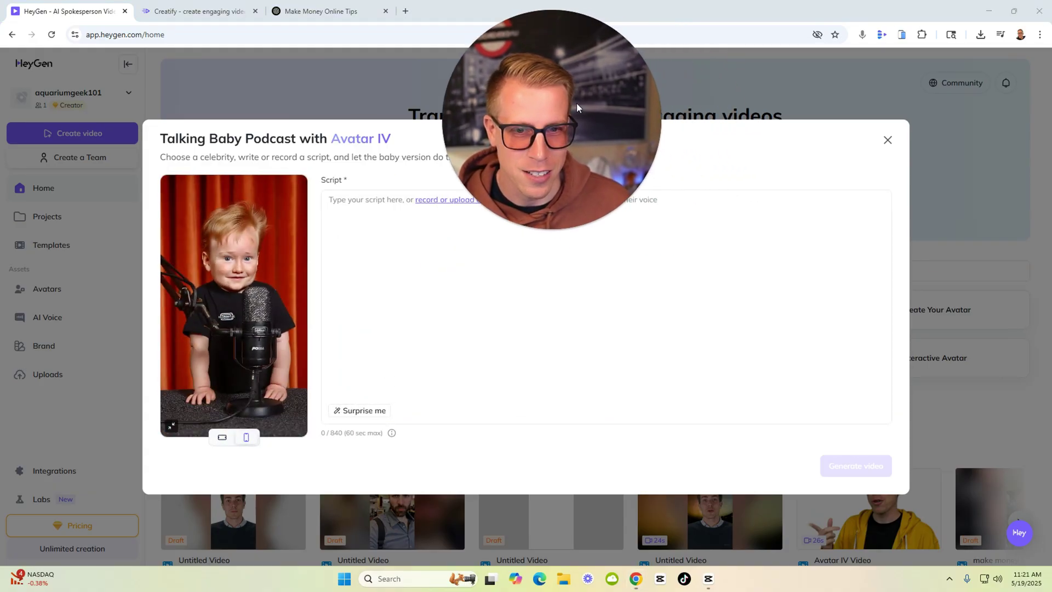
key("ctrl+v")
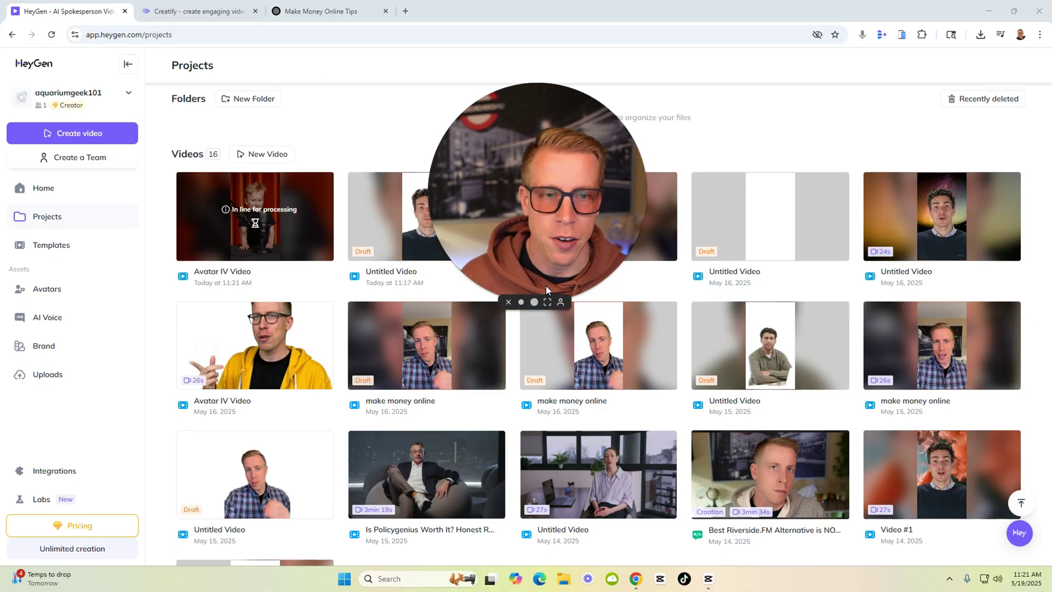
left_click(549, 304)
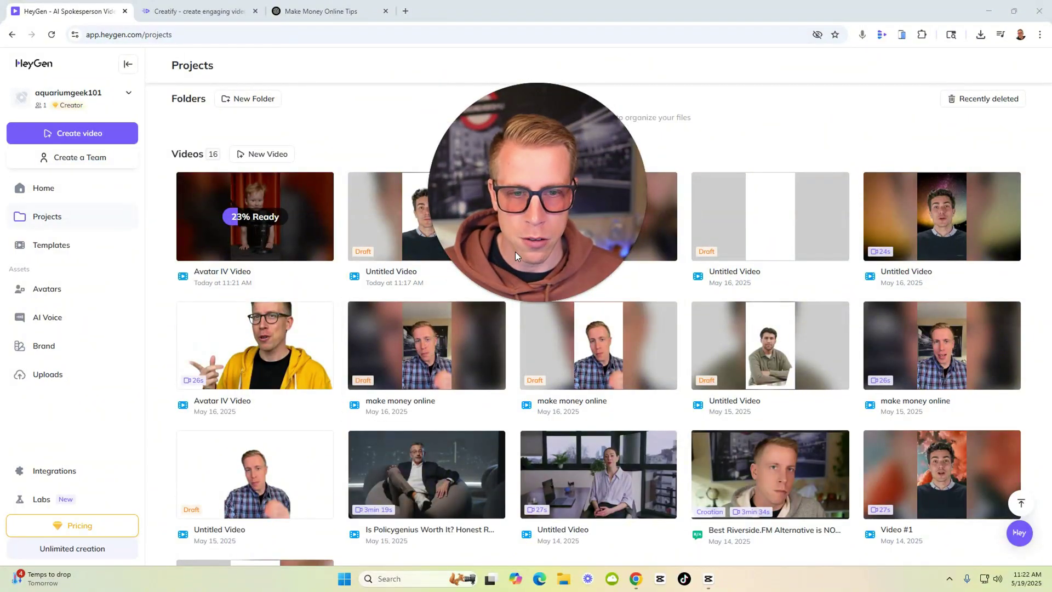
left_click(323, 183)
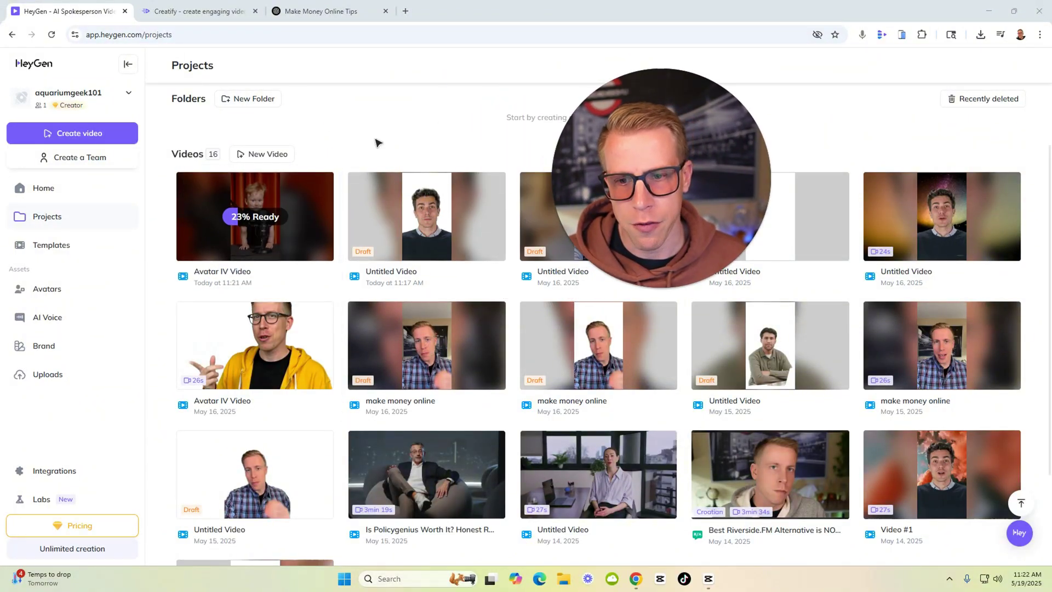